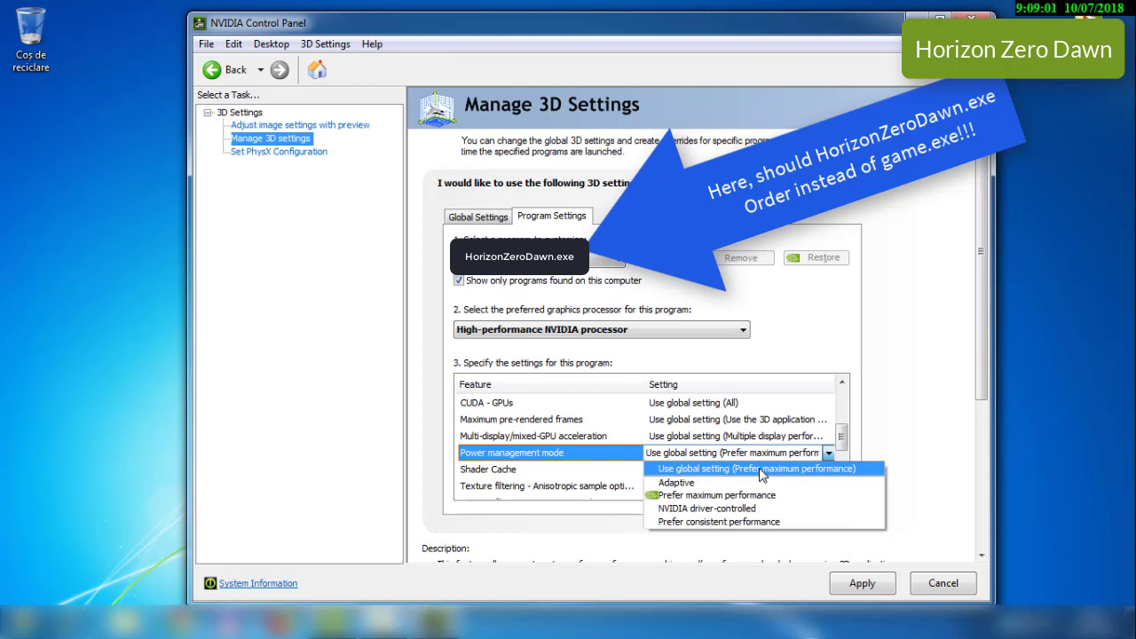
- Set the program's power management mode to Prefer maximum performance and its texture filtering quality to High performance
{"action": "left_click", "coordinate": [761, 495]}
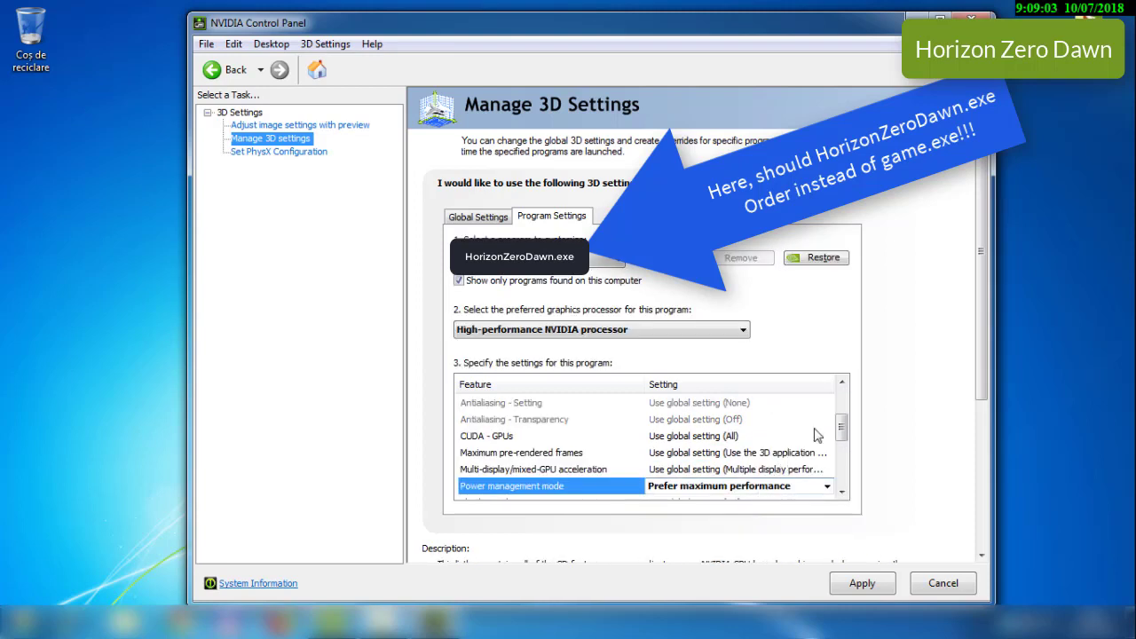
{"action": "left_click_drag", "start_coordinate": [842, 427], "coordinate": [844, 468]}
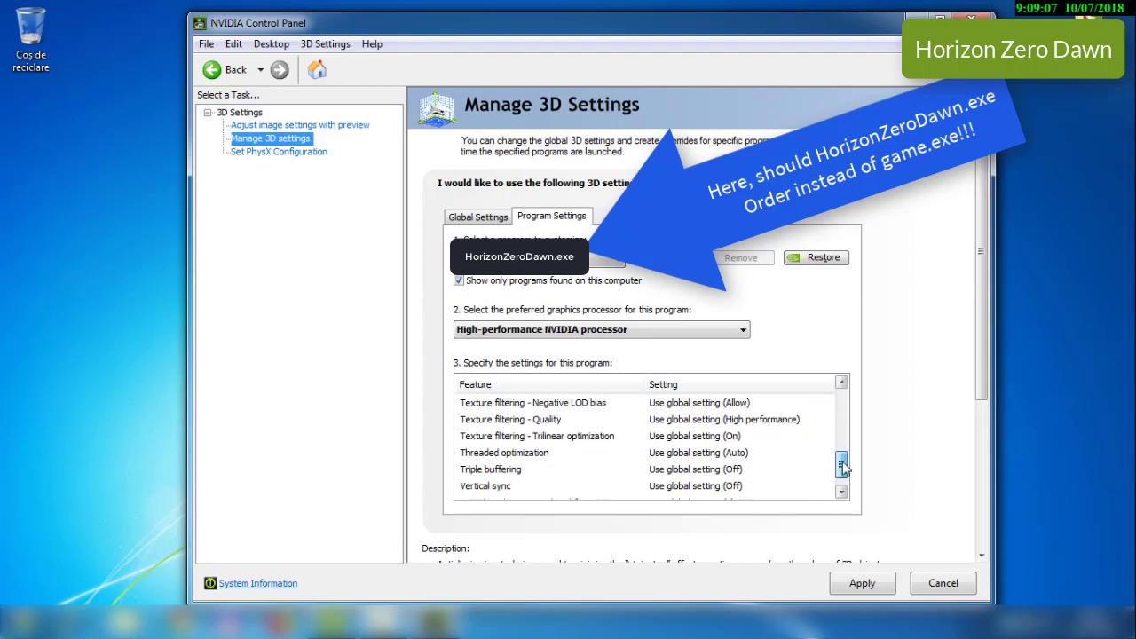
{"action": "left_click", "coordinate": [788, 421]}
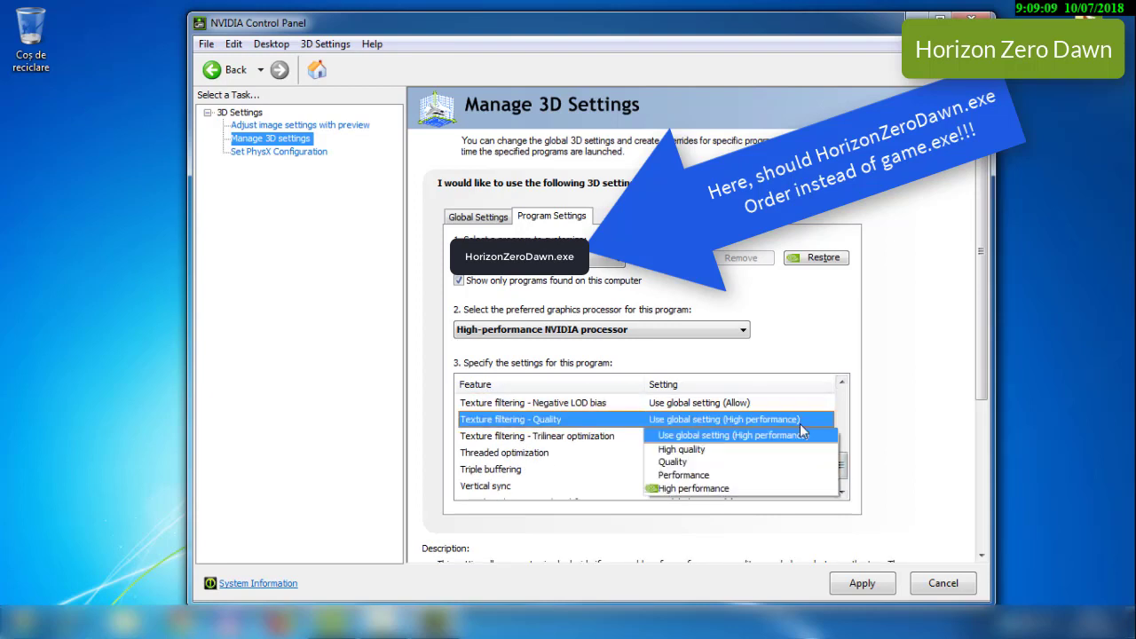
{"action": "left_click", "coordinate": [697, 488]}
- Set the program's anisotropic sample optimization for texture filtering to Off and close the control panel
{"action": "left_click_drag", "start_coordinate": [841, 448], "coordinate": [844, 479]}
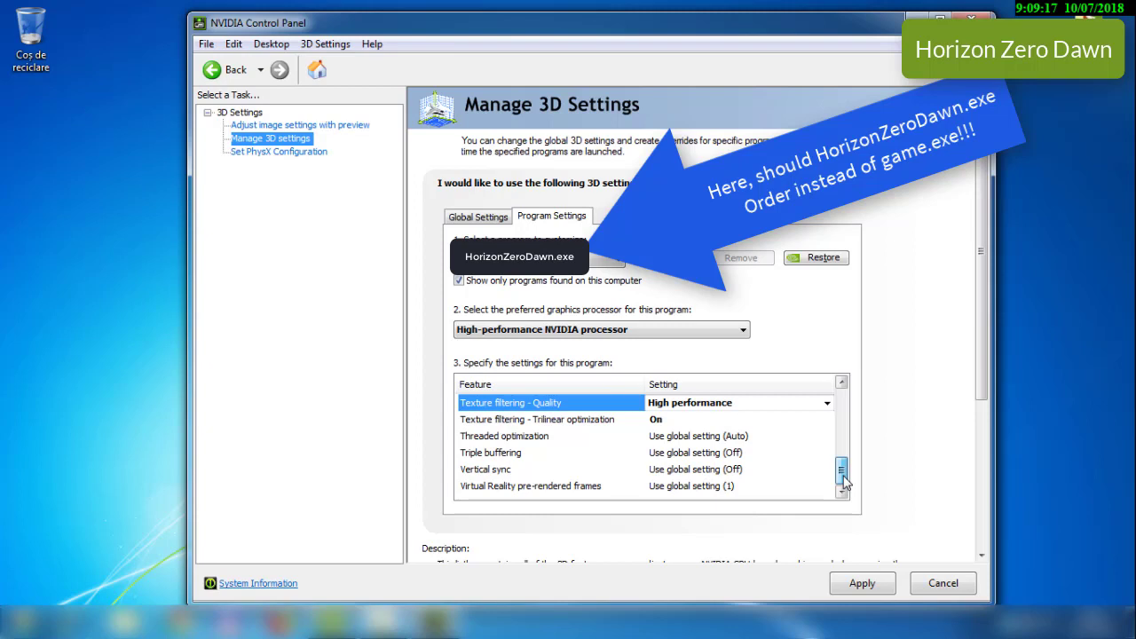
{"action": "left_click_drag", "start_coordinate": [844, 482], "coordinate": [841, 447]}
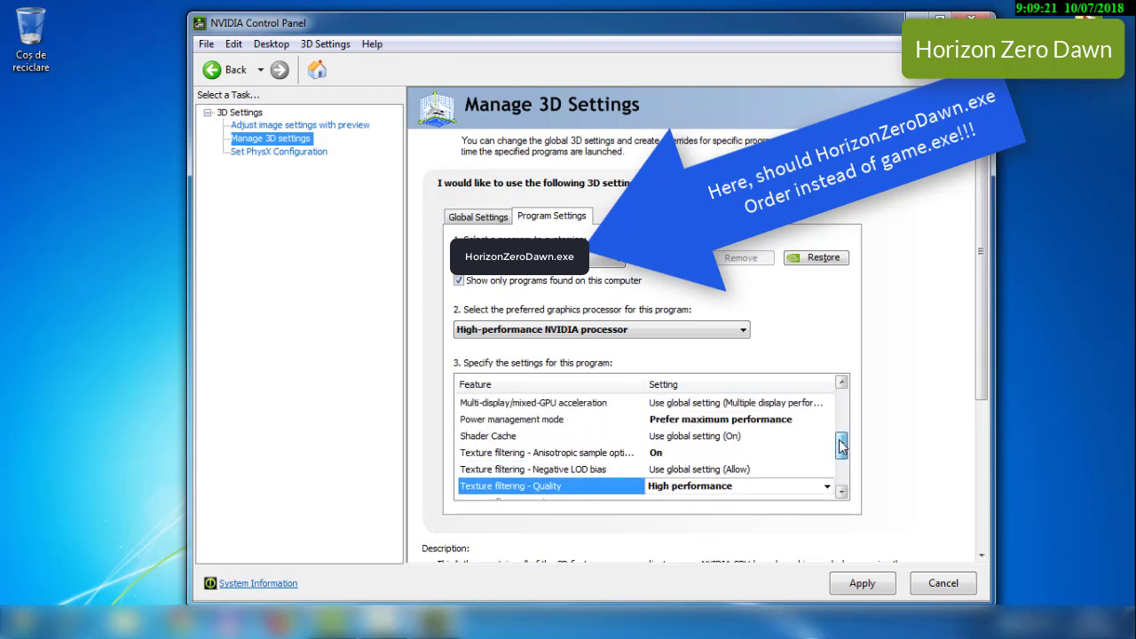
{"action": "left_click", "coordinate": [697, 454]}
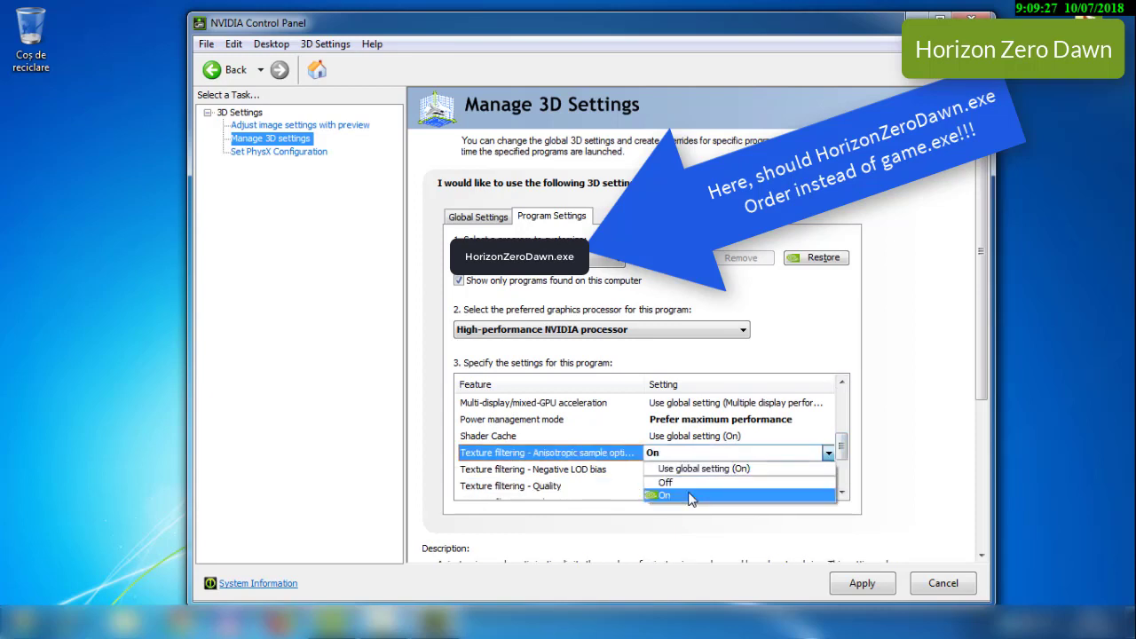
{"action": "left_click", "coordinate": [694, 482]}
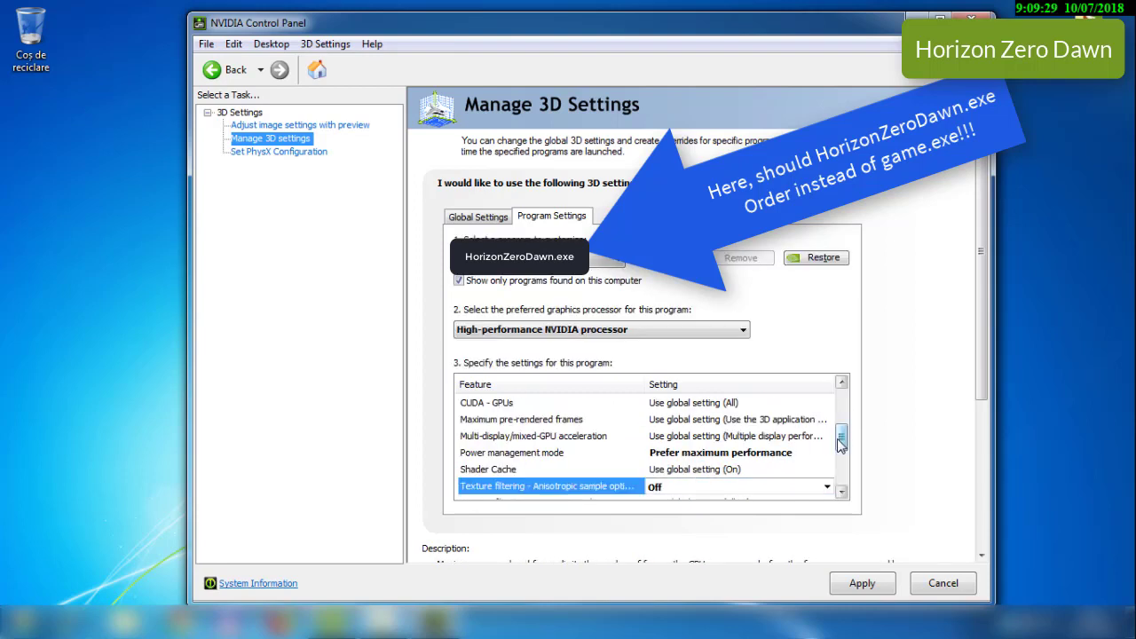
{"action": "scroll", "coordinate": [841, 435], "scroll_direction": "up", "scroll_amount": 2}
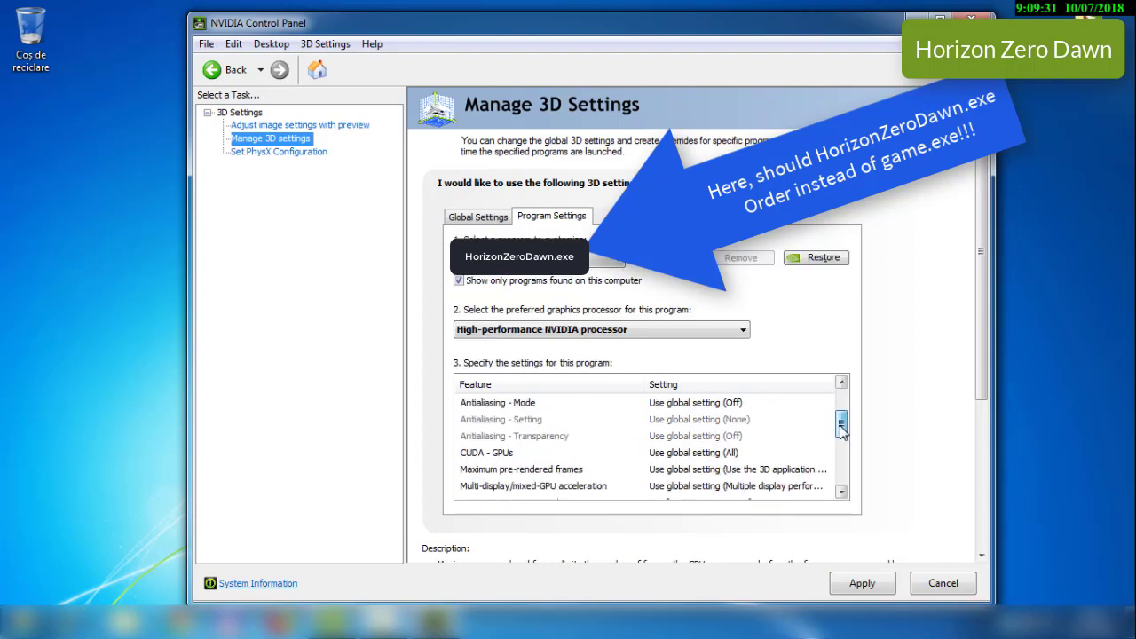
{"action": "scroll", "coordinate": [841, 431], "scroll_direction": "up", "scroll_amount": 2}
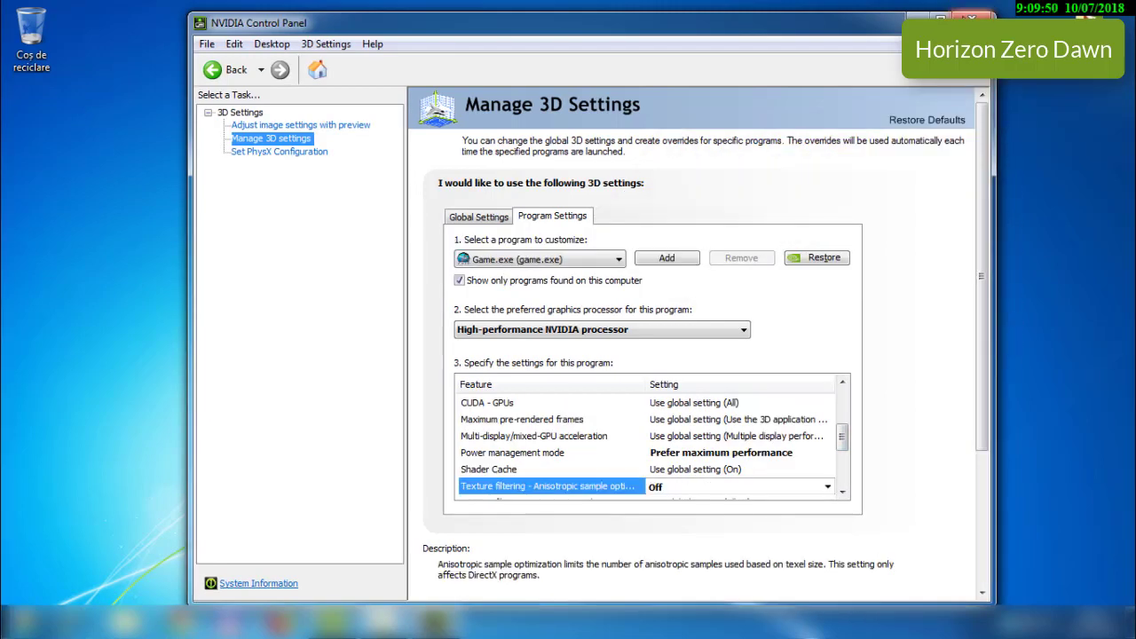
{"action": "left_click", "coordinate": [973, 17]}
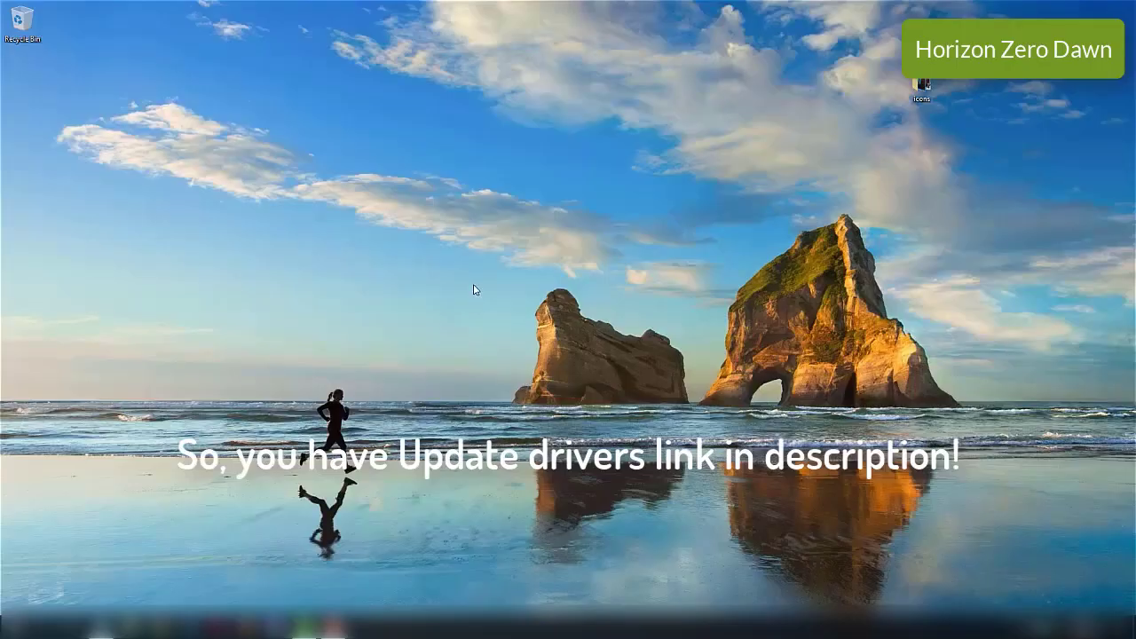
- Open the gaming profiles in AMD Radeon Settings from the desktop
{"action": "right_click", "coordinate": [472, 285]}
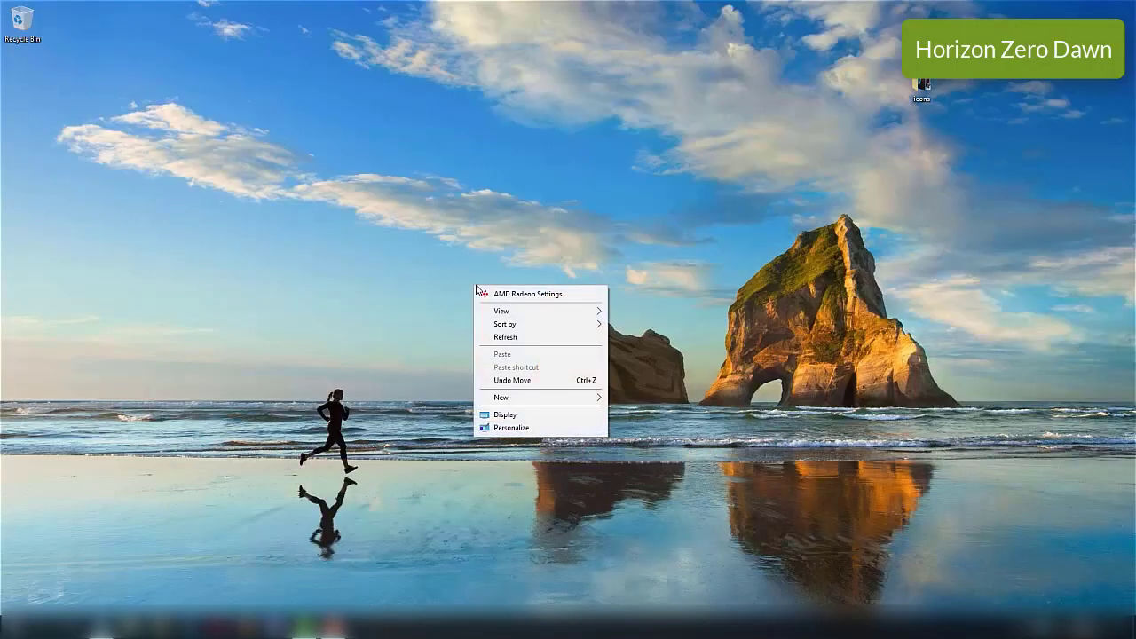
{"action": "left_click", "coordinate": [574, 295]}
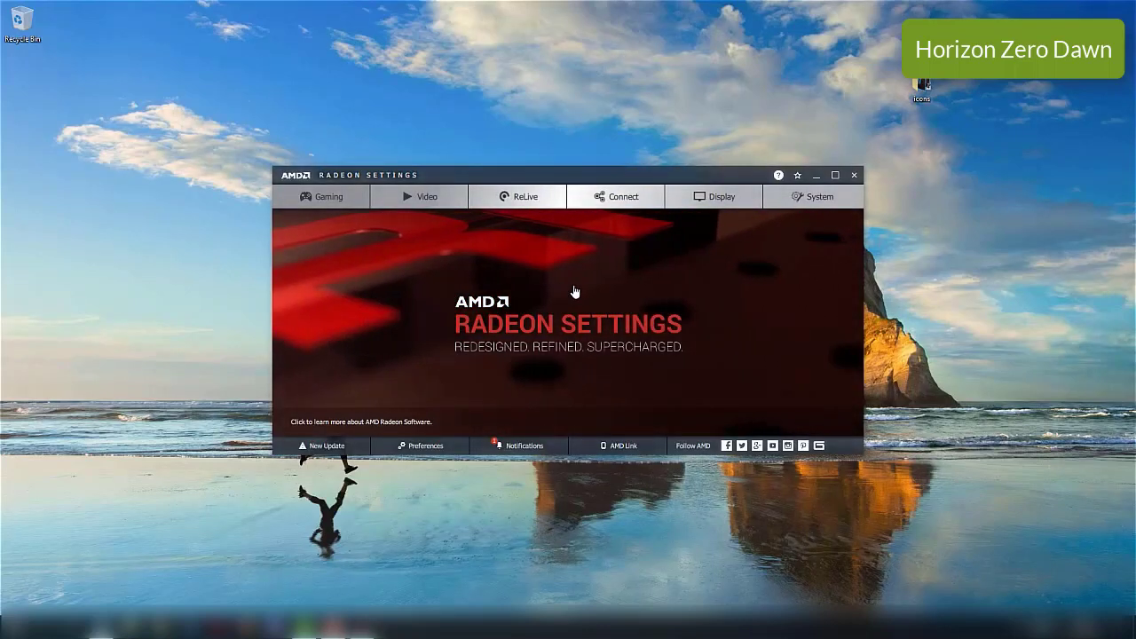
{"action": "left_click", "coordinate": [313, 193]}
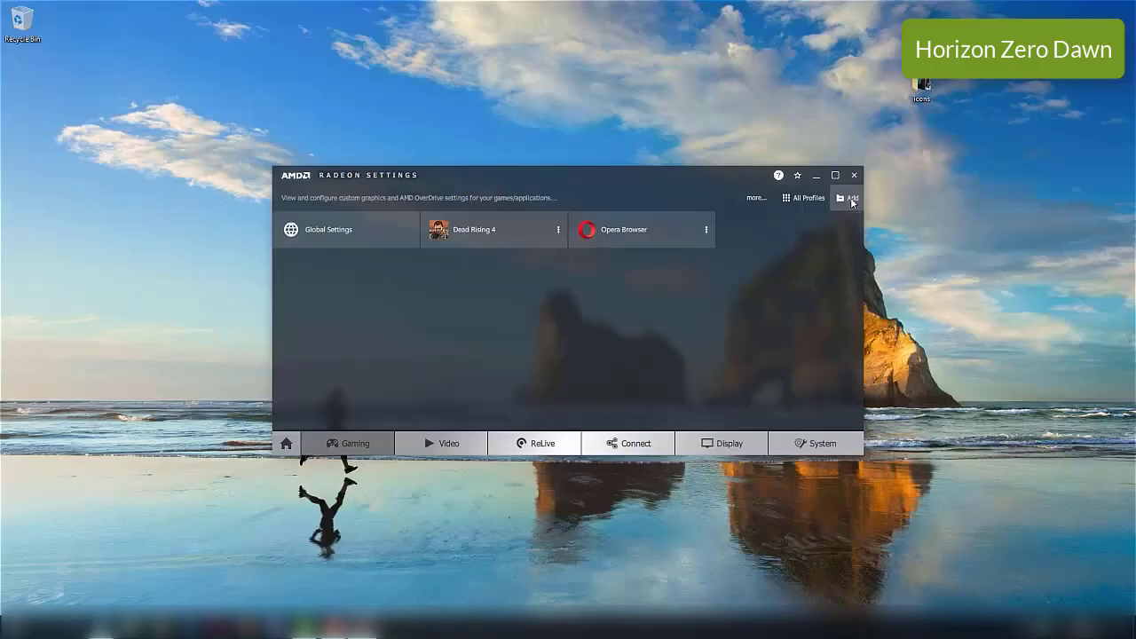
- Add a gaming profile for the GAME application from DESIRED GAME FOLDER in Downloads
{"action": "left_click", "coordinate": [848, 197]}
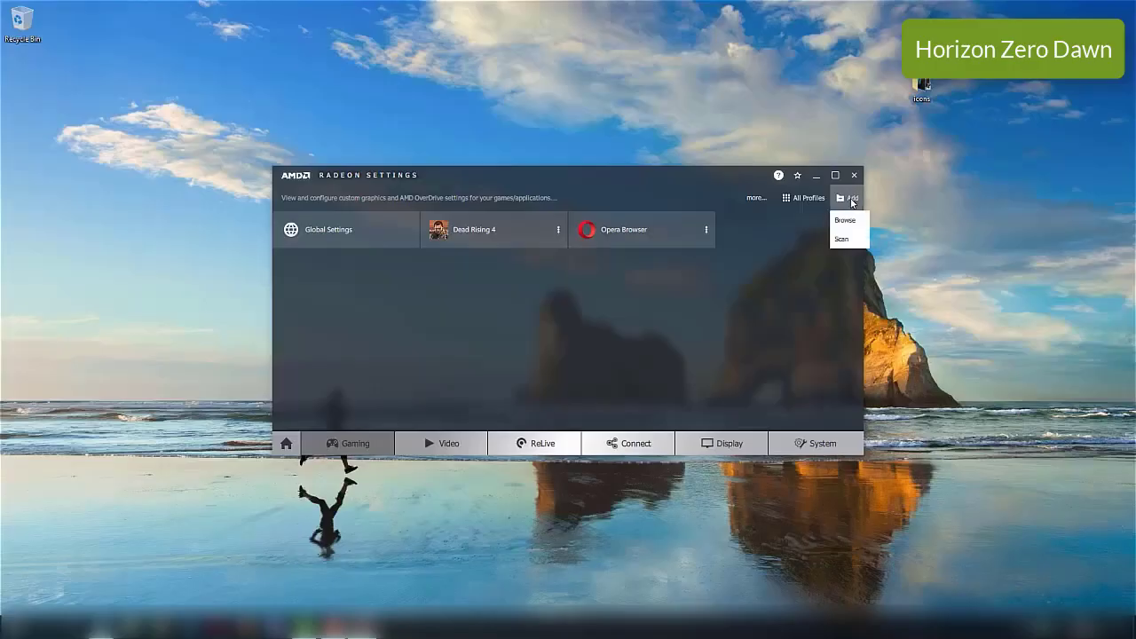
{"action": "left_click", "coordinate": [850, 222]}
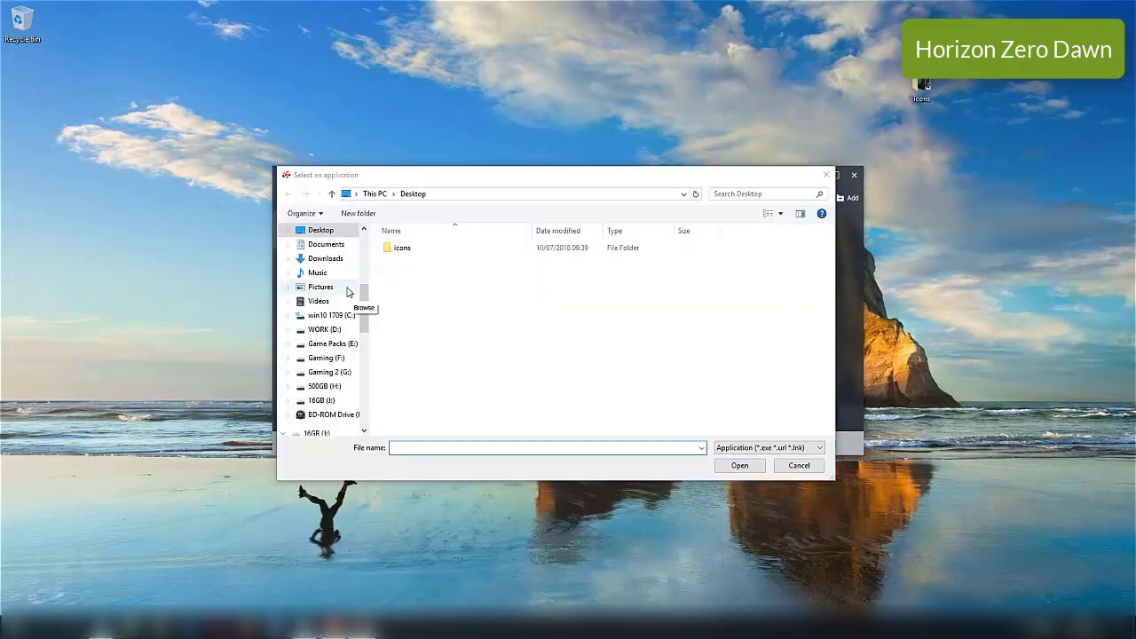
{"action": "left_click", "coordinate": [325, 257]}
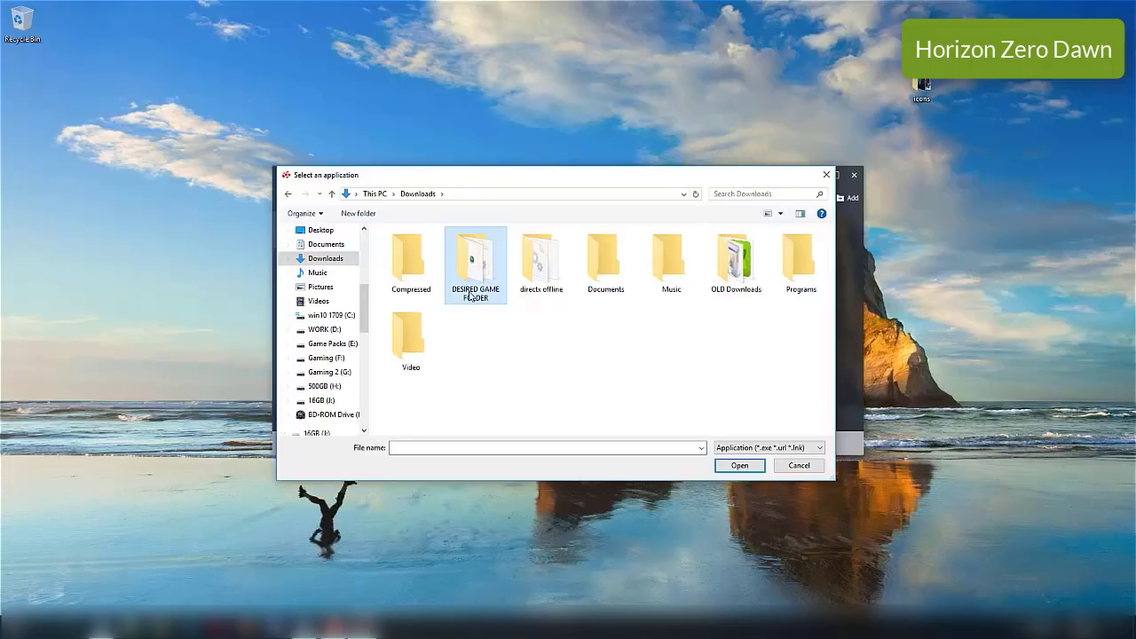
{"action": "double_click", "coordinate": [474, 260]}
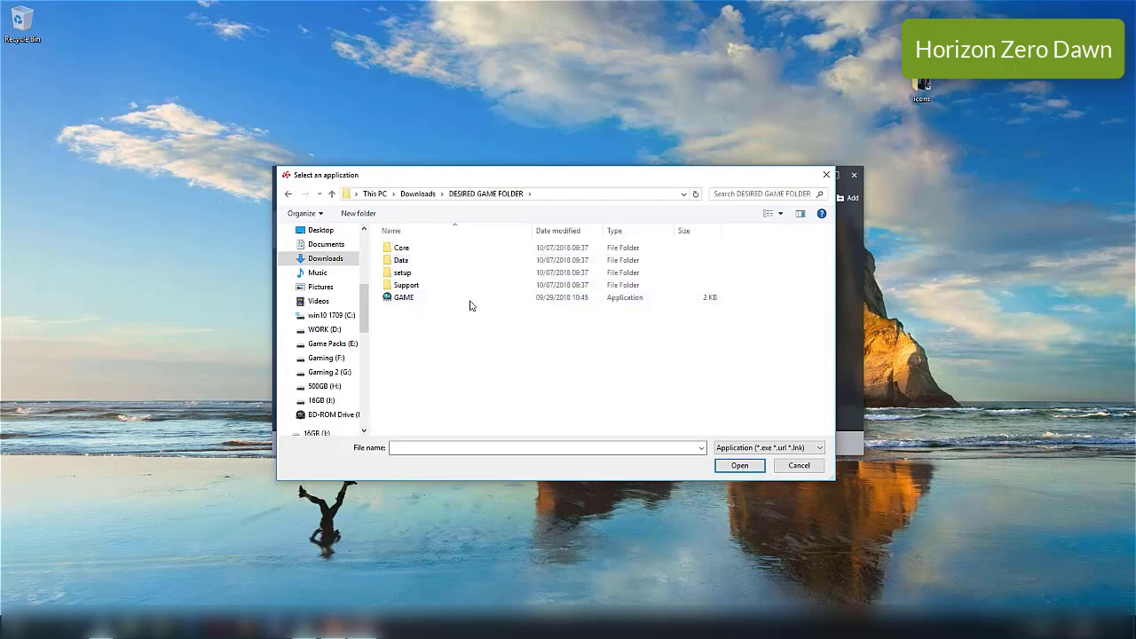
{"action": "left_click", "coordinate": [407, 298]}
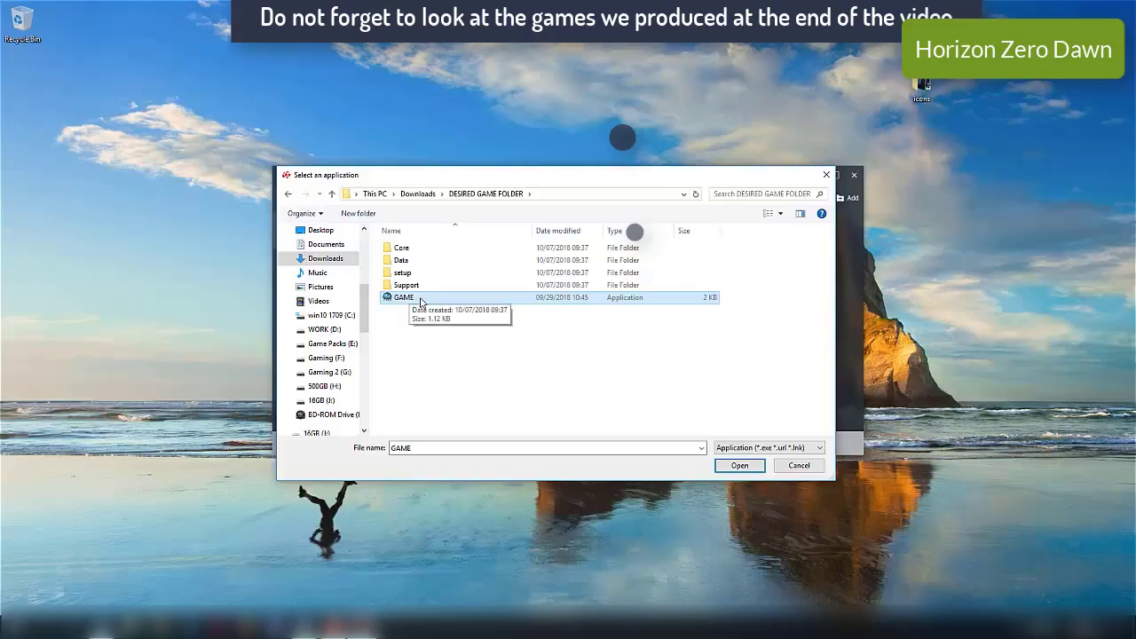
{"action": "left_click", "coordinate": [748, 466]}
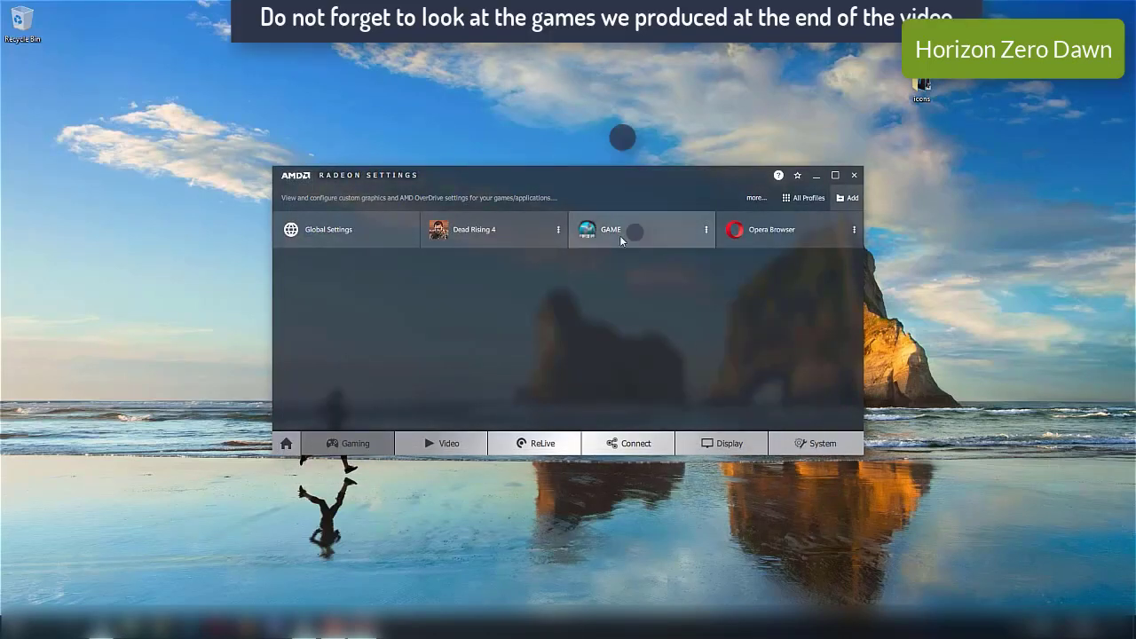
{"action": "left_click", "coordinate": [706, 231]}
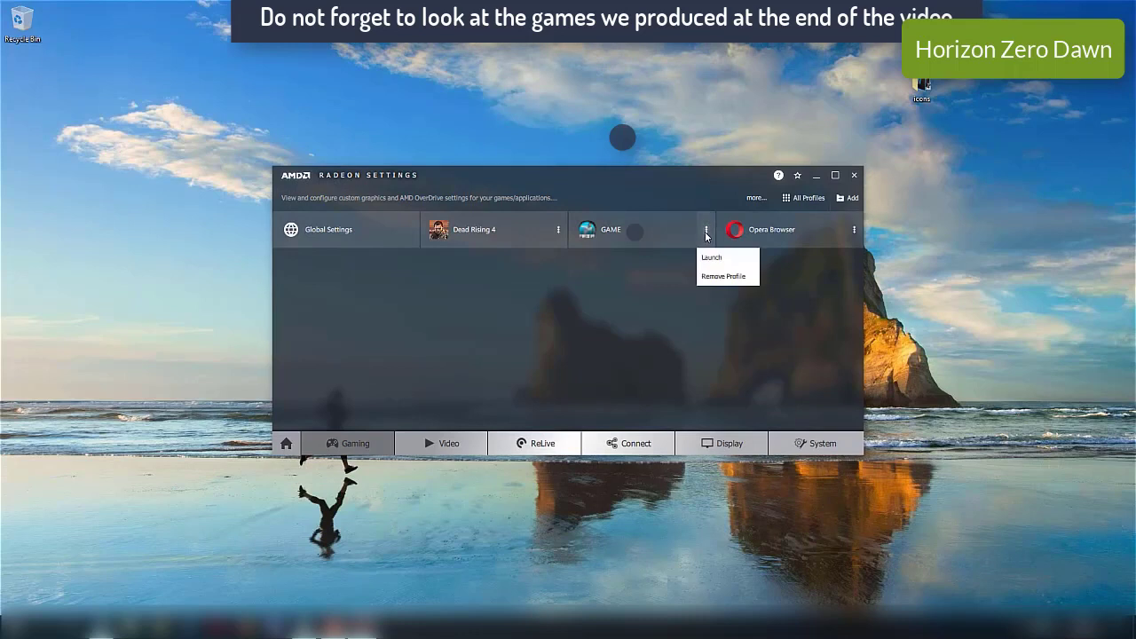
{"action": "left_click", "coordinate": [600, 350]}
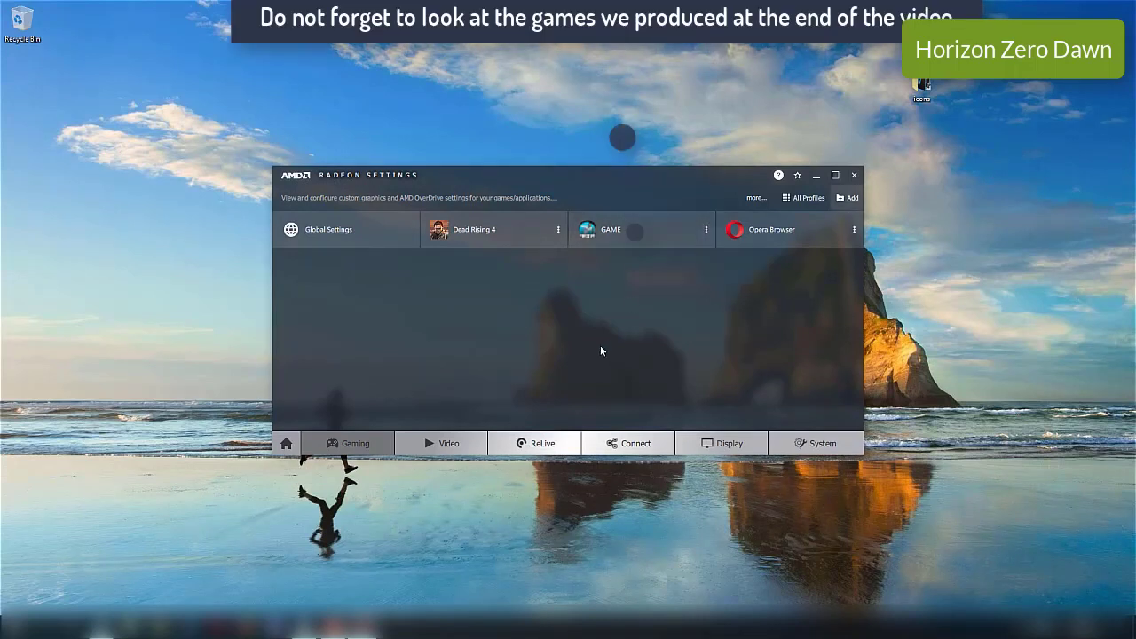
- In the global graphics settings, set Anti-aliasing Mode to Override application settings and Texture Filtering Quality to Performance
{"action": "left_click", "coordinate": [328, 229]}
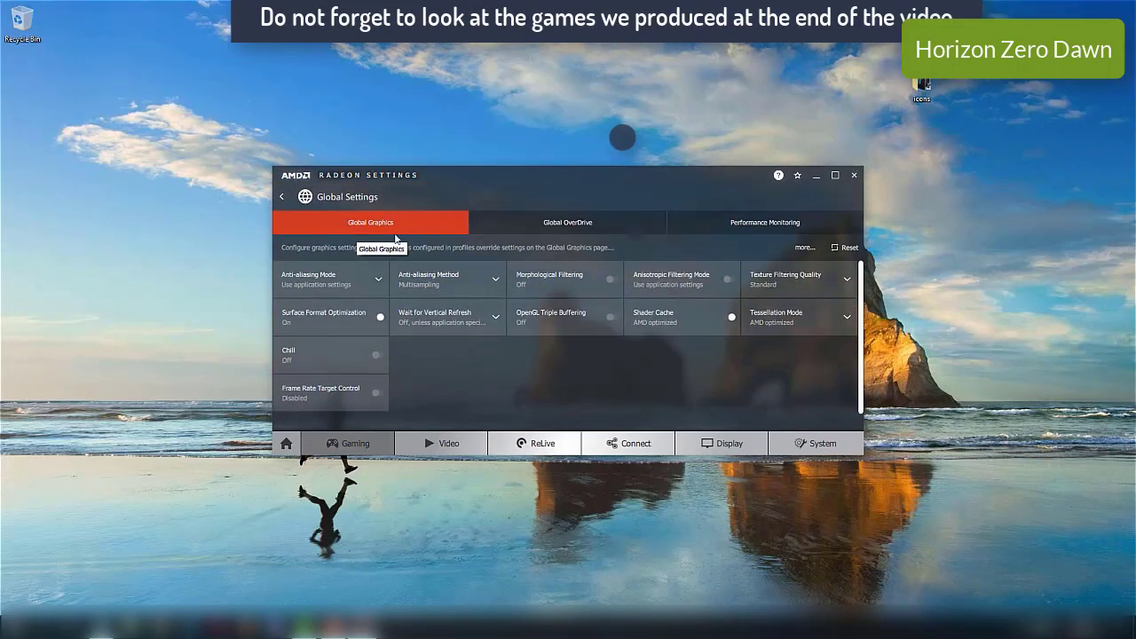
{"action": "left_click", "coordinate": [379, 279]}
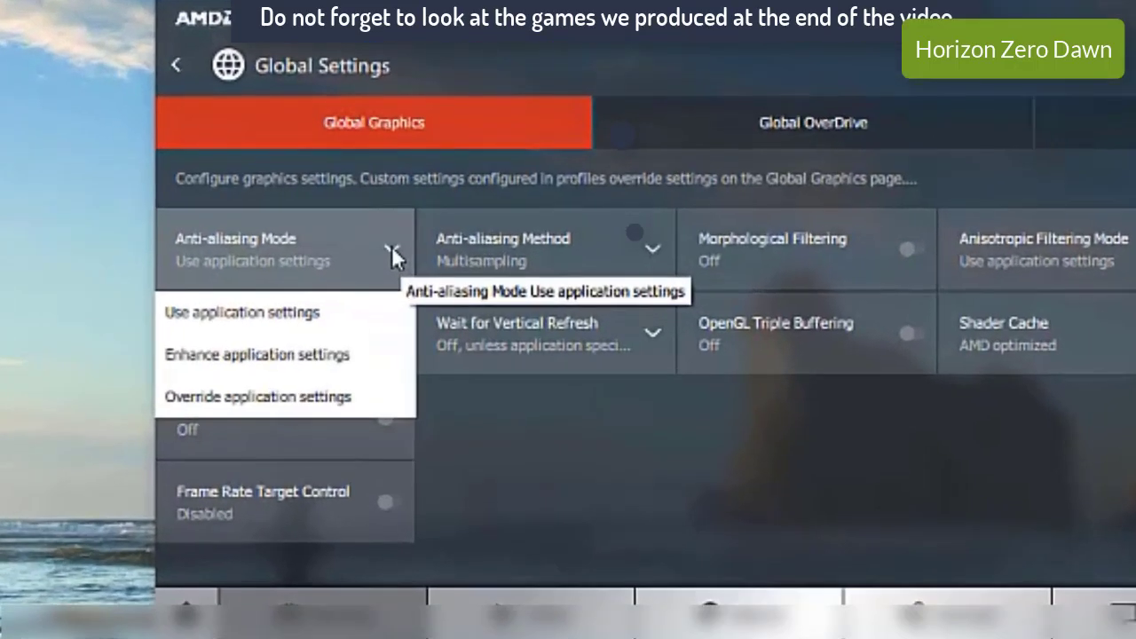
{"action": "left_click", "coordinate": [329, 398]}
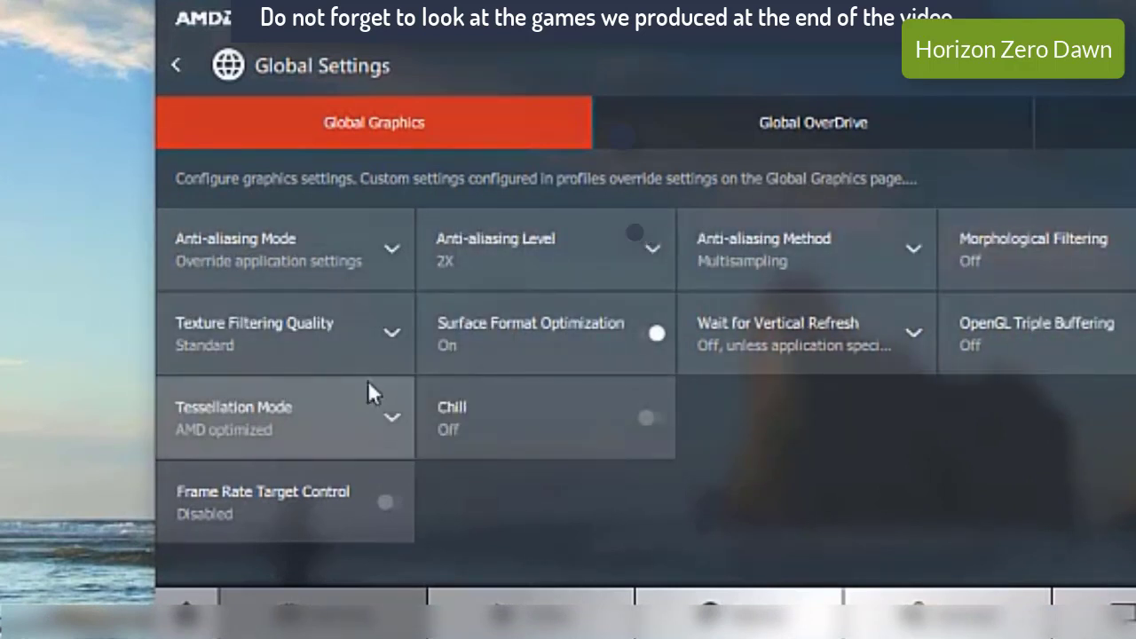
{"action": "left_click", "coordinate": [389, 333]}
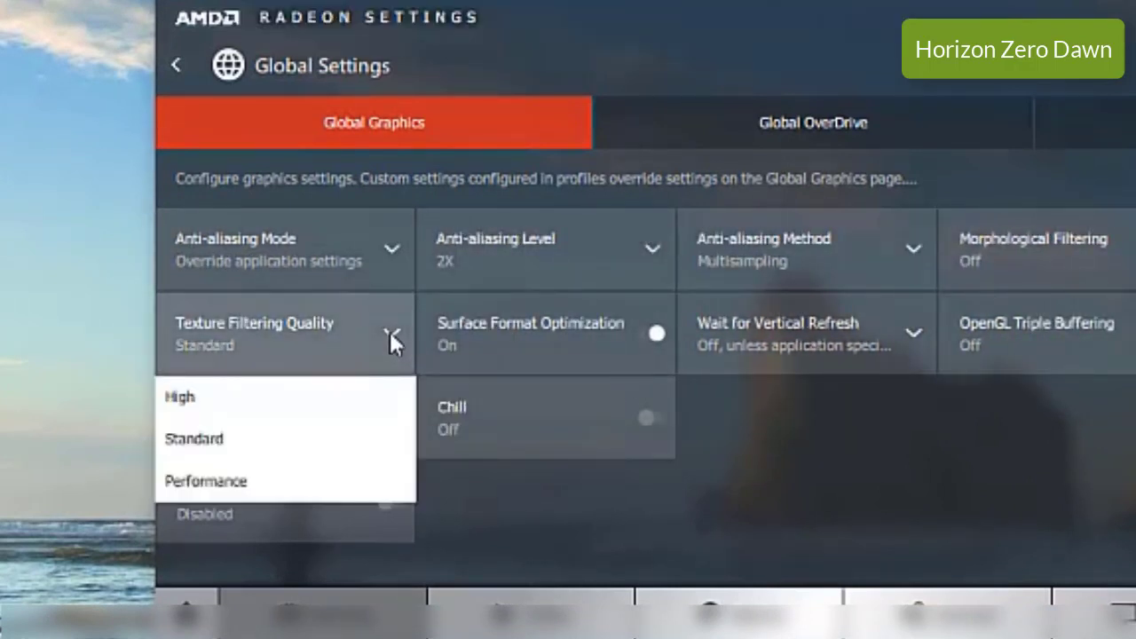
{"action": "left_click", "coordinate": [317, 486]}
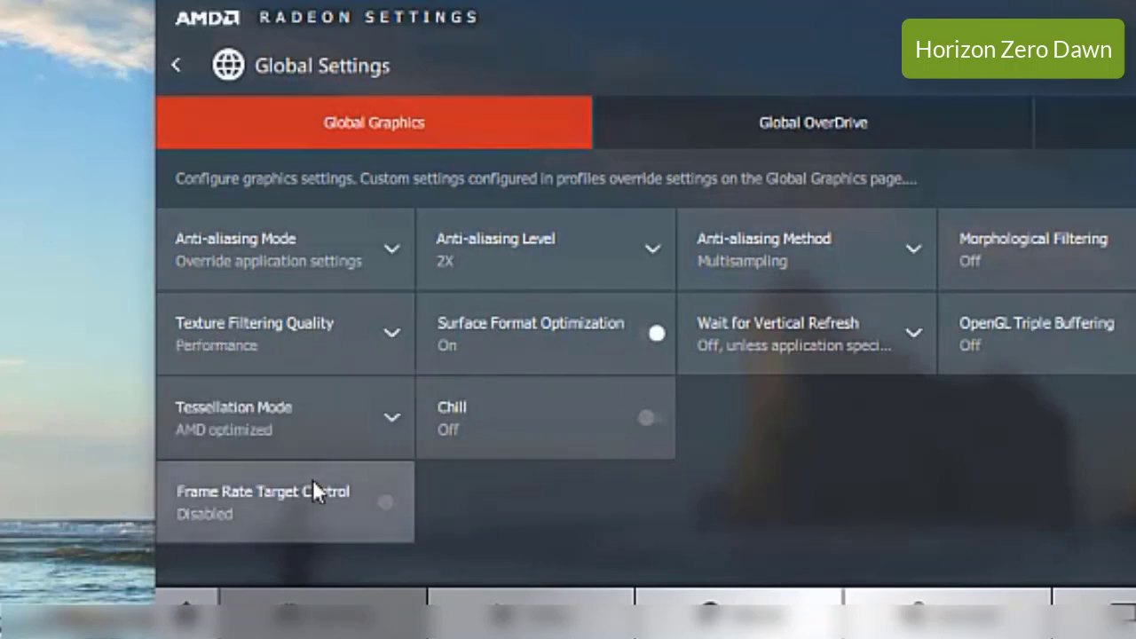
- Look through the available anti-aliasing levels and choose 2X
{"action": "left_click", "coordinate": [650, 250]}
{"action": "scroll", "coordinate": [611, 350], "scroll_direction": "down", "scroll_amount": 1}
{"action": "scroll", "coordinate": [654, 400], "scroll_direction": "up", "scroll_amount": 1}
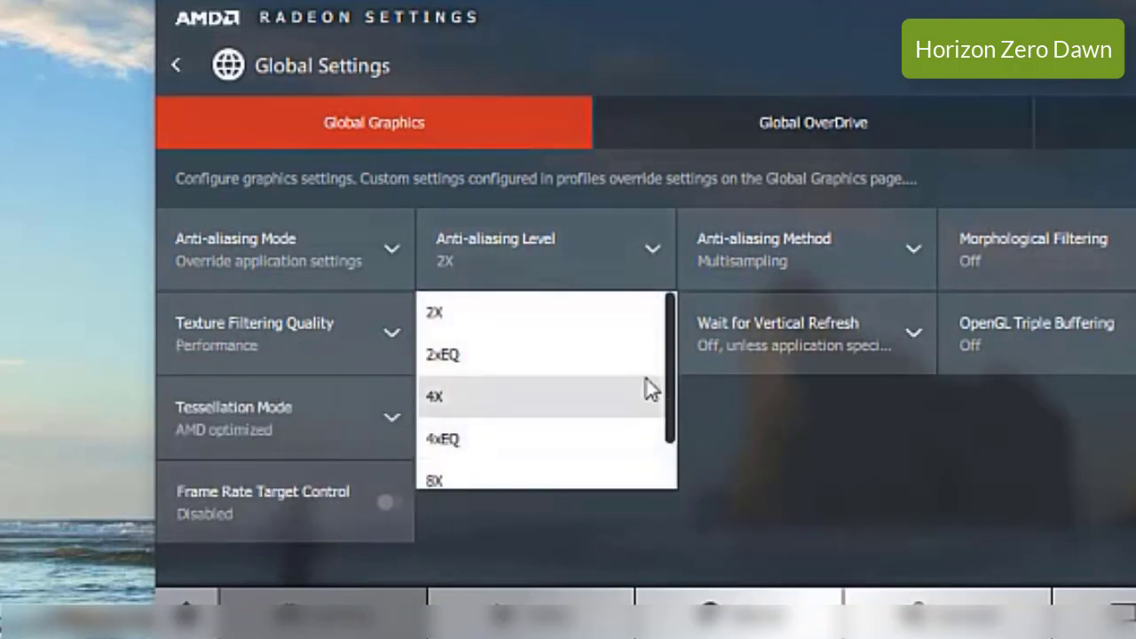
{"action": "left_click_drag", "start_coordinate": [671, 365], "coordinate": [666, 271]}
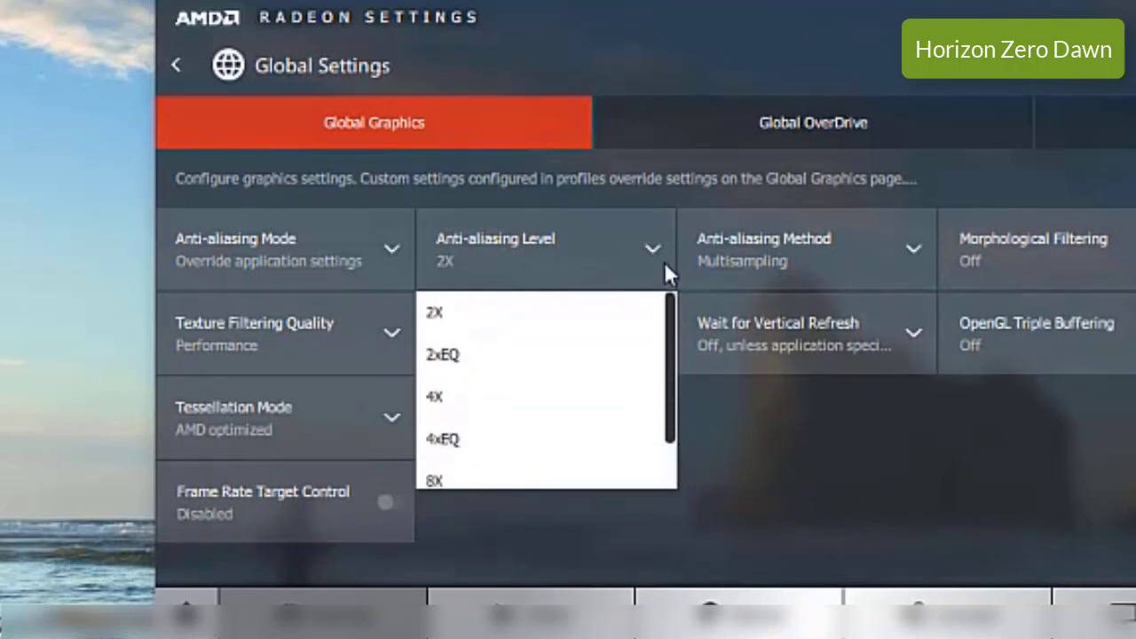
{"action": "left_click", "coordinate": [525, 314]}
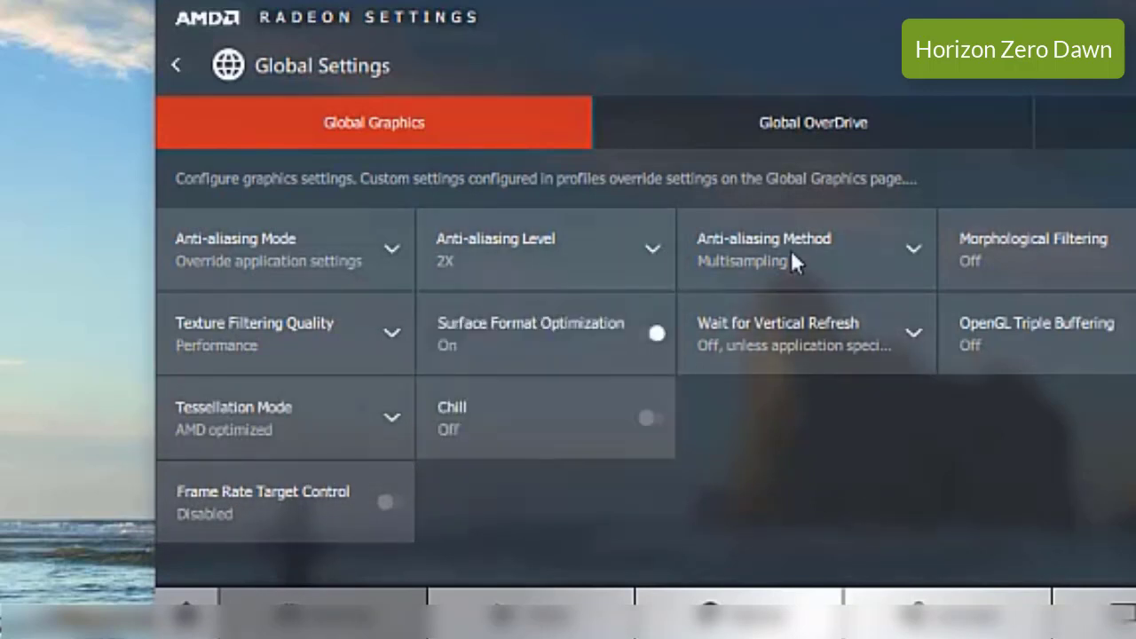
{"action": "left_click", "coordinate": [907, 252]}
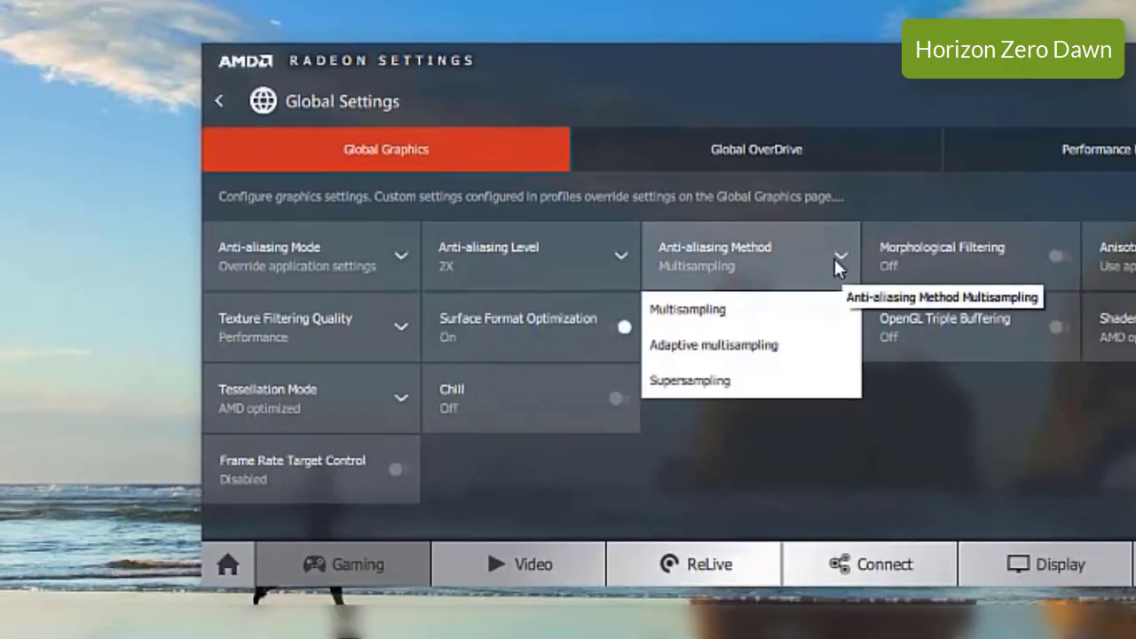
{"action": "left_click", "coordinate": [837, 263]}
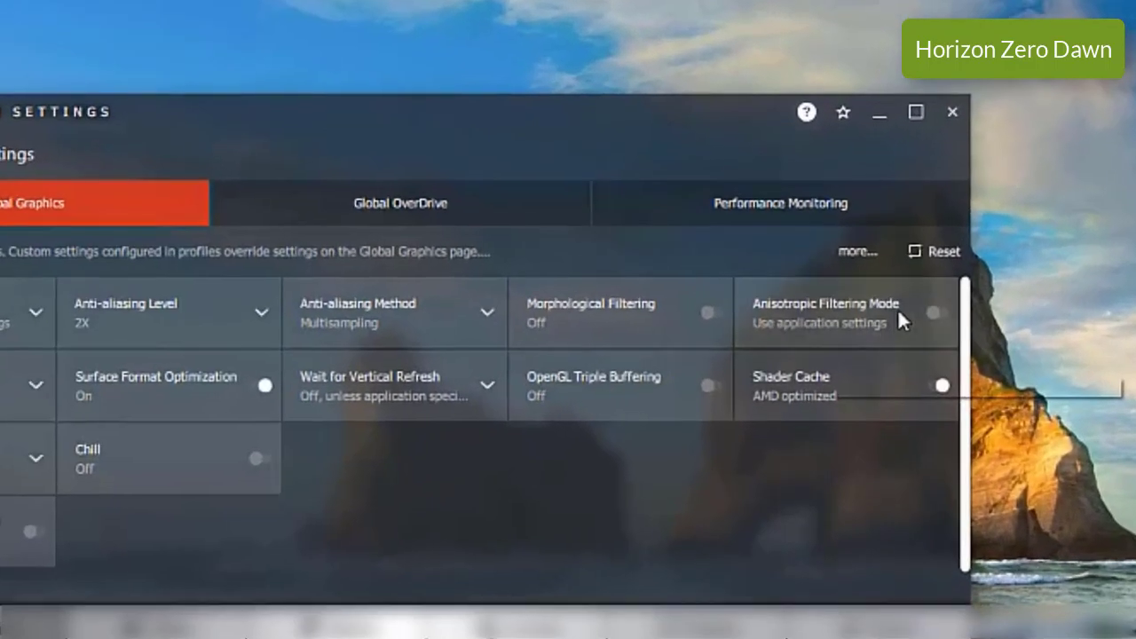
{"action": "left_click", "coordinate": [900, 309]}
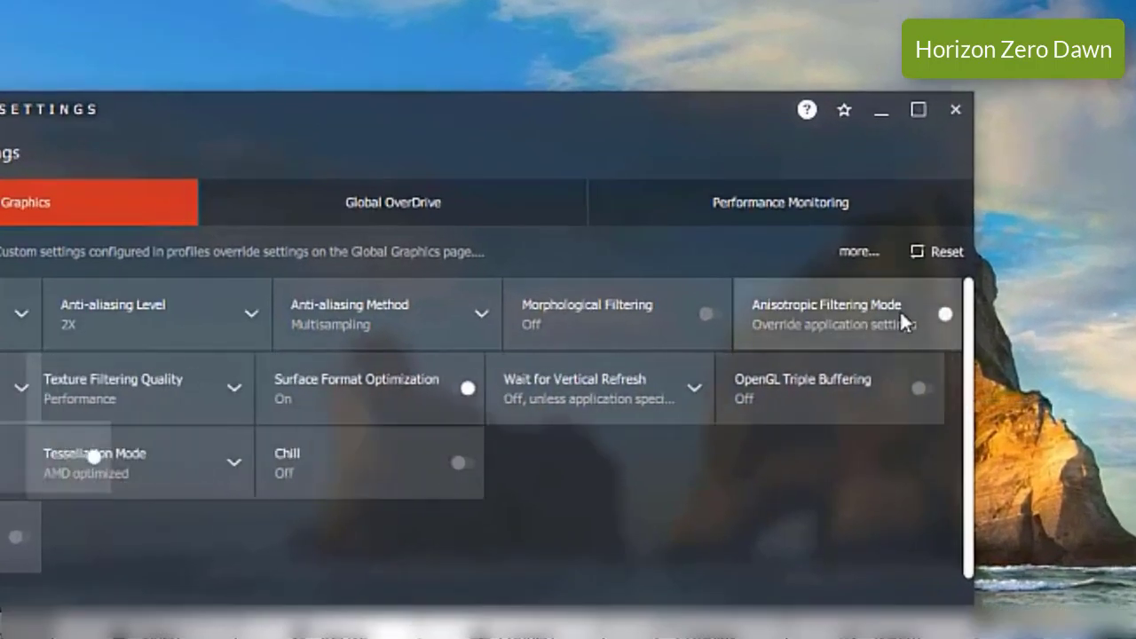
{"action": "left_click", "coordinate": [911, 321]}
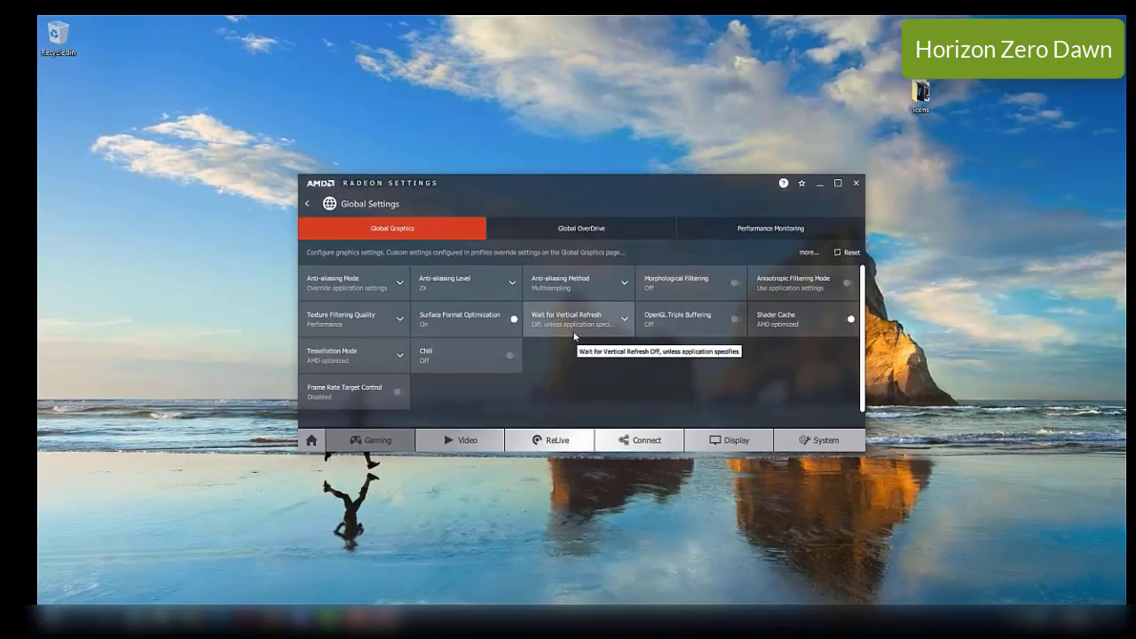
- Set Wait for Vertical Refresh to Always off
{"action": "left_click", "coordinate": [484, 390]}
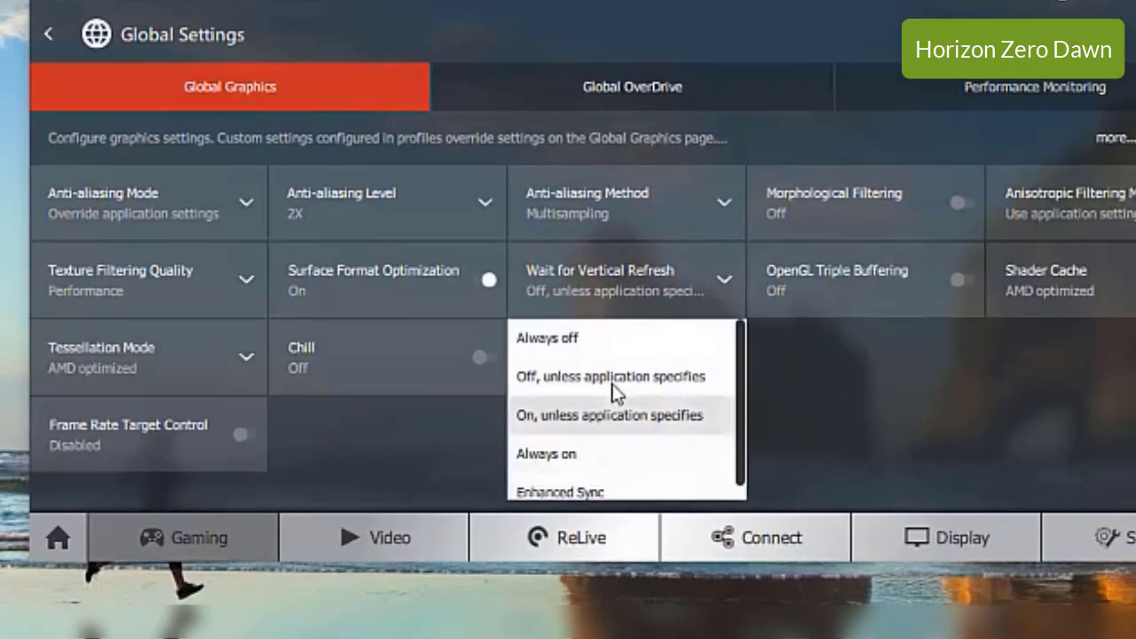
{"action": "left_click", "coordinate": [574, 337]}
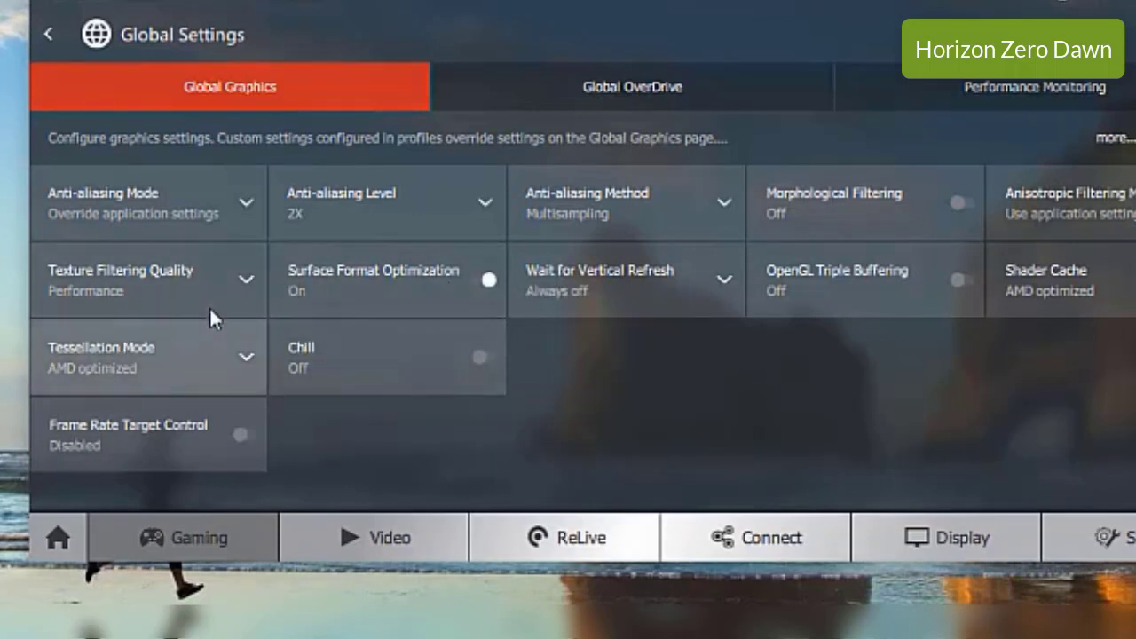
{"action": "left_click", "coordinate": [246, 359]}
{"action": "left_click", "coordinate": [246, 359]}
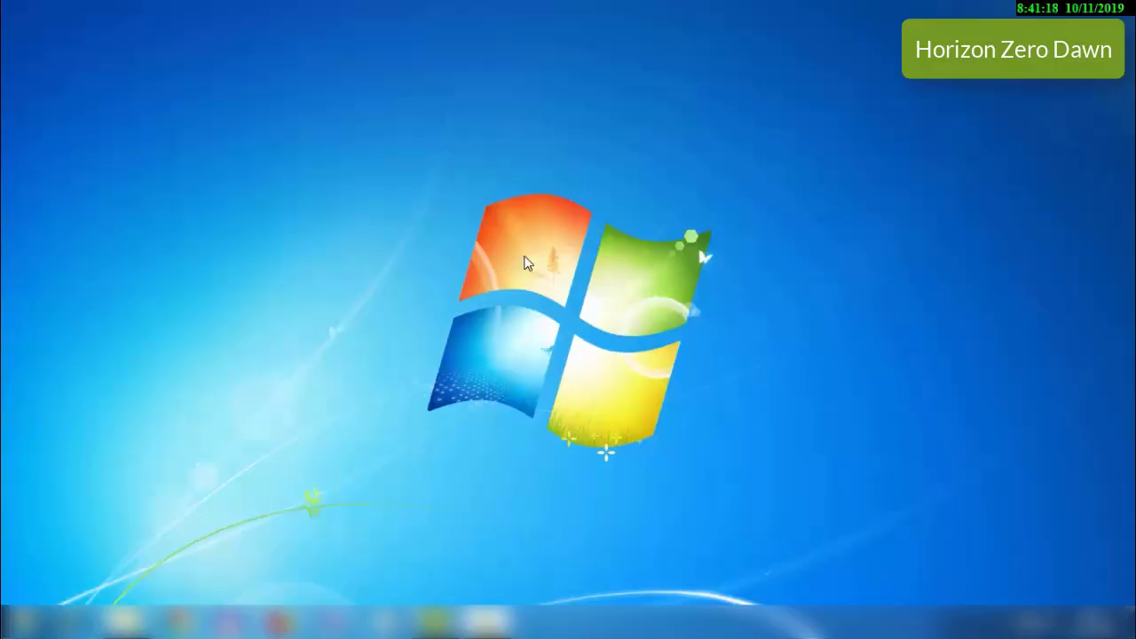
- Open the Intel Graphics and Media Control Panel from the desktop in Advanced Mode
{"action": "right_click", "coordinate": [525, 263]}
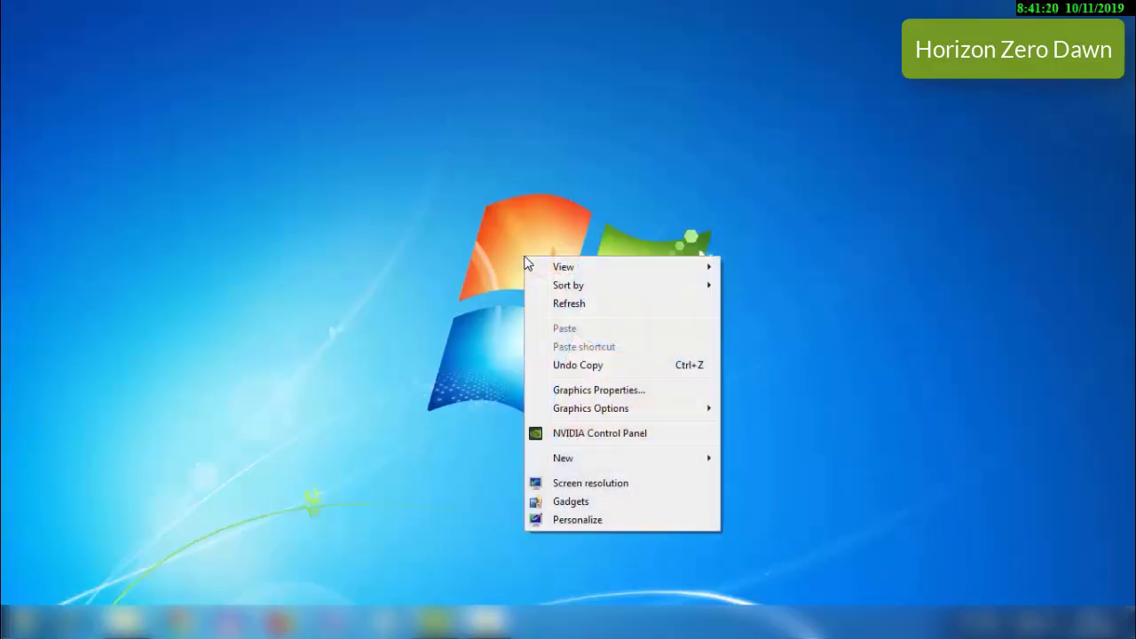
{"action": "left_click", "coordinate": [607, 399]}
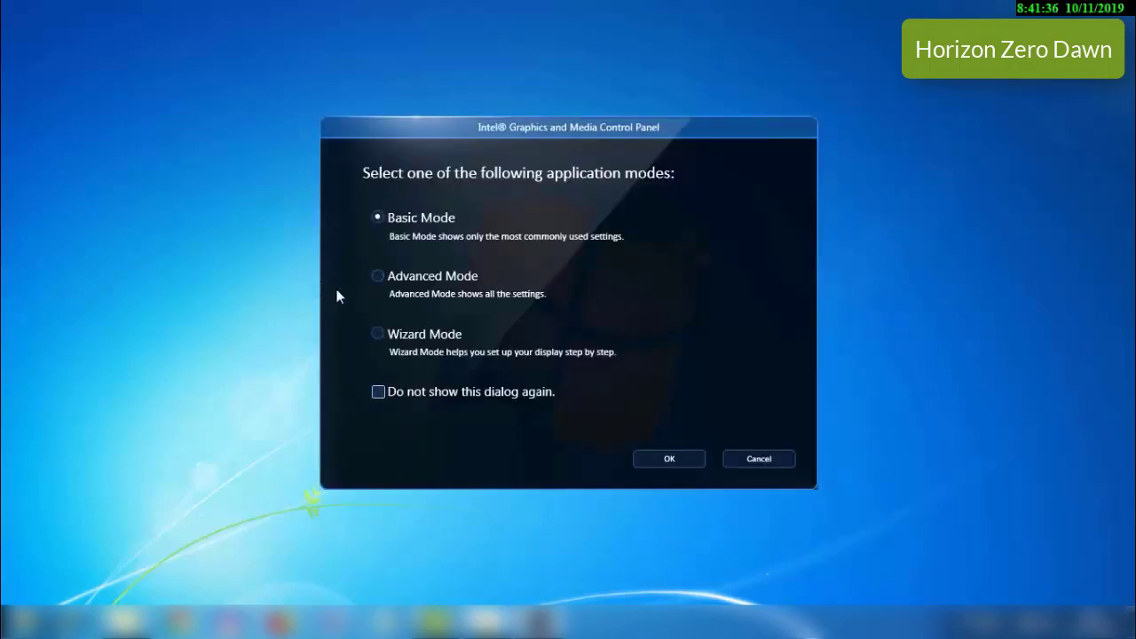
{"action": "left_click", "coordinate": [375, 276]}
{"action": "left_click", "coordinate": [669, 468]}
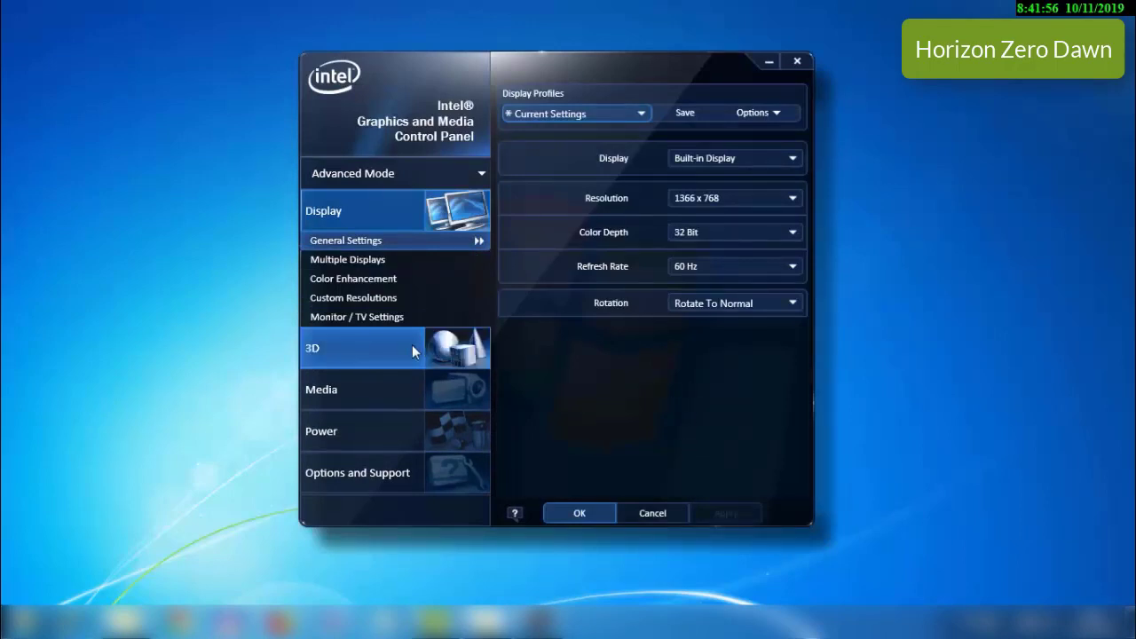
- Set the 3D Preference fully to Performance, keeping the current Windows color scheme, and apply and keep the new setting
{"action": "left_click", "coordinate": [325, 354]}
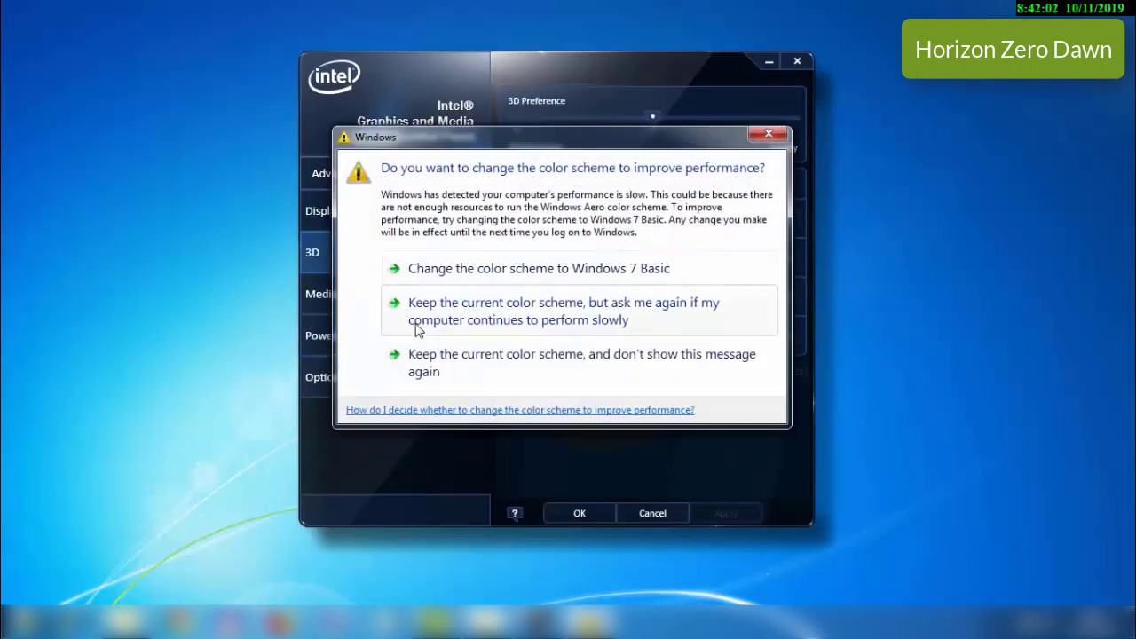
{"action": "left_click", "coordinate": [462, 321]}
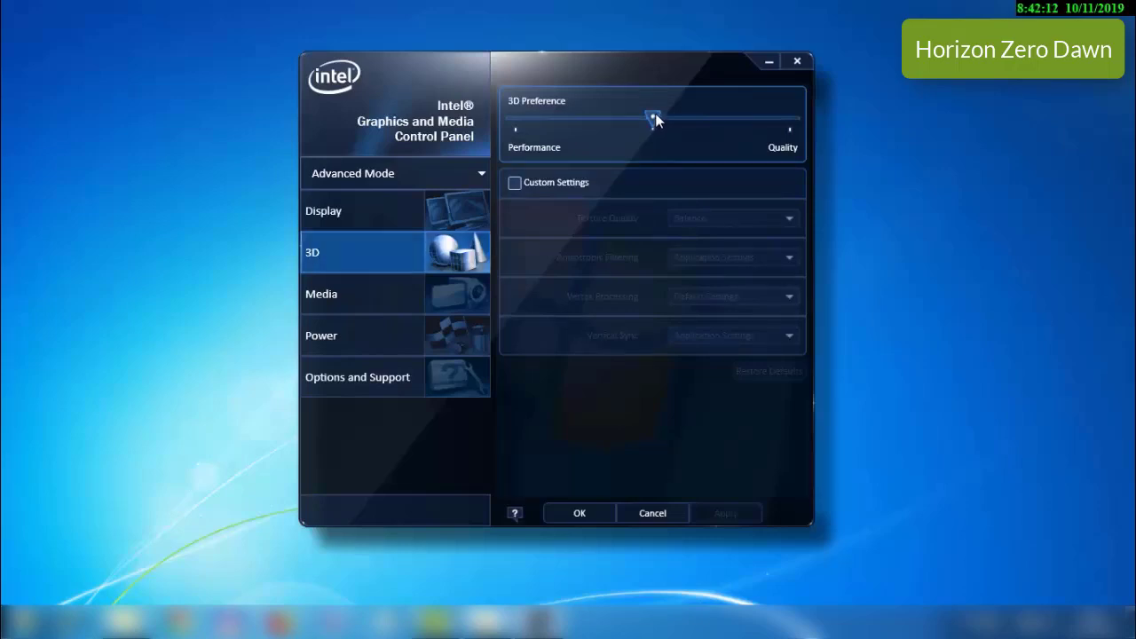
{"action": "left_click_drag", "start_coordinate": [650, 115], "coordinate": [523, 126]}
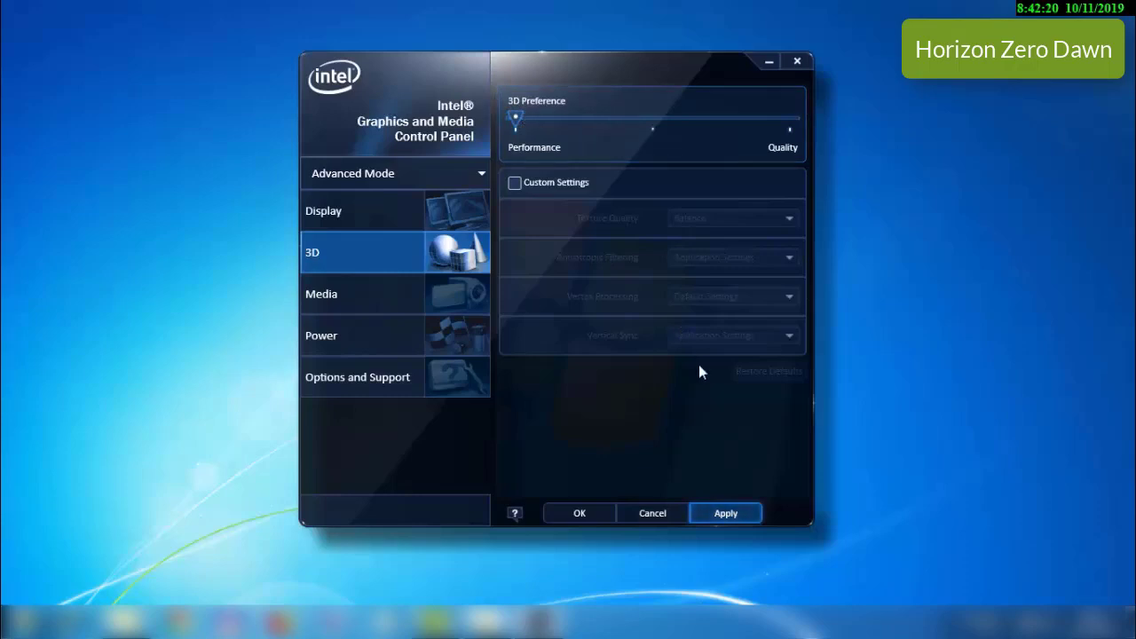
{"action": "left_click", "coordinate": [726, 513]}
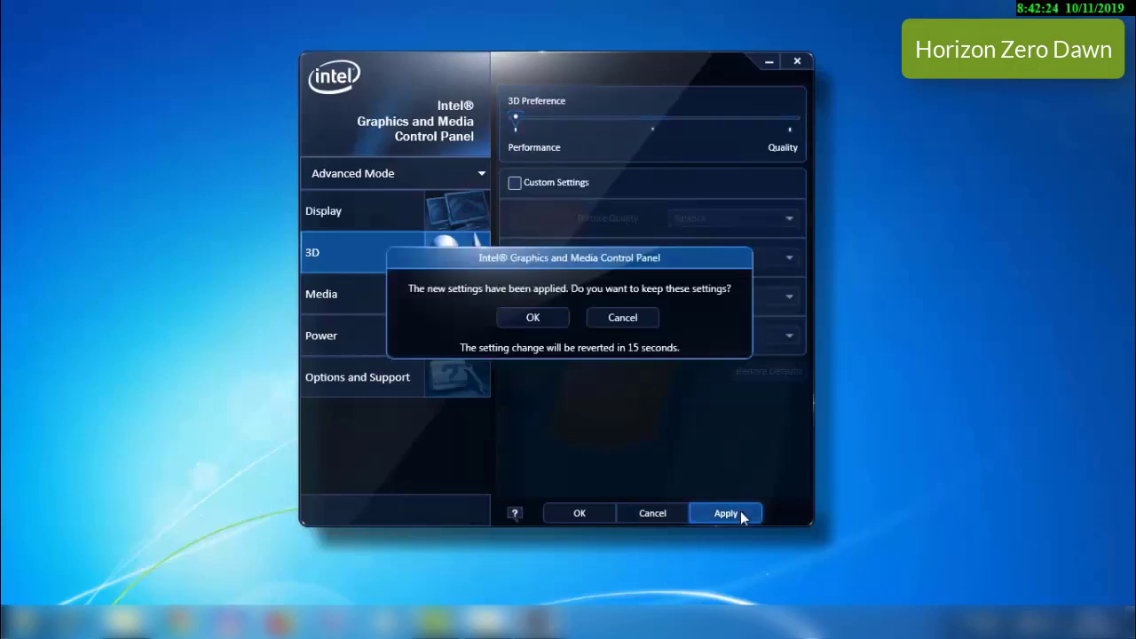
{"action": "left_click", "coordinate": [533, 317]}
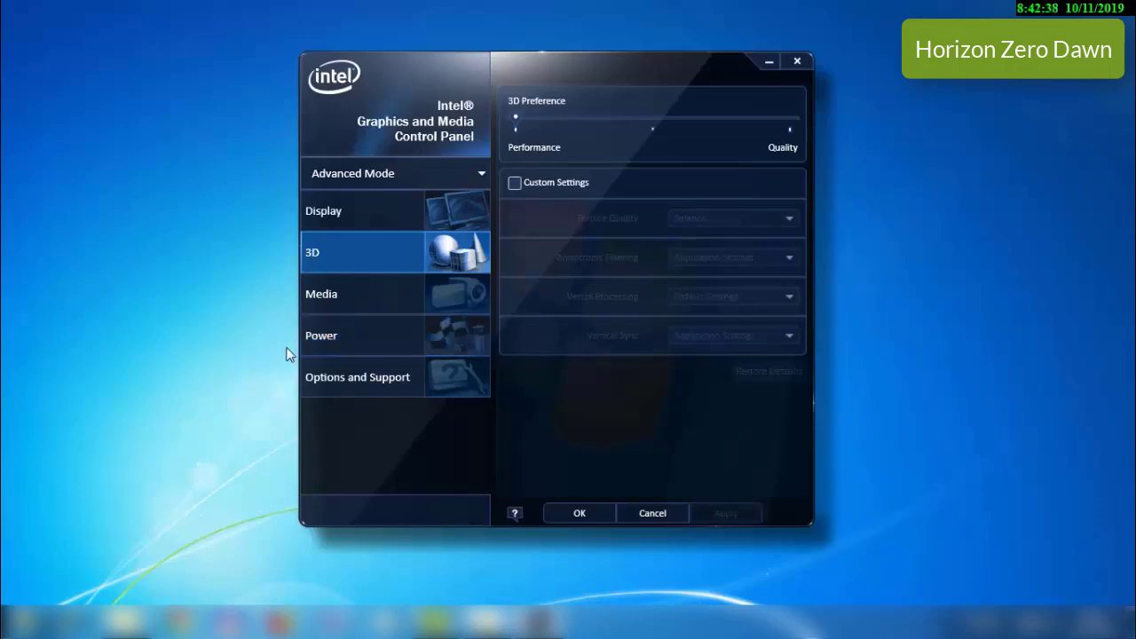
- Set the power plan for the Plugged in source to Maximum Performance, and apply and keep the change
{"action": "left_click", "coordinate": [336, 343]}
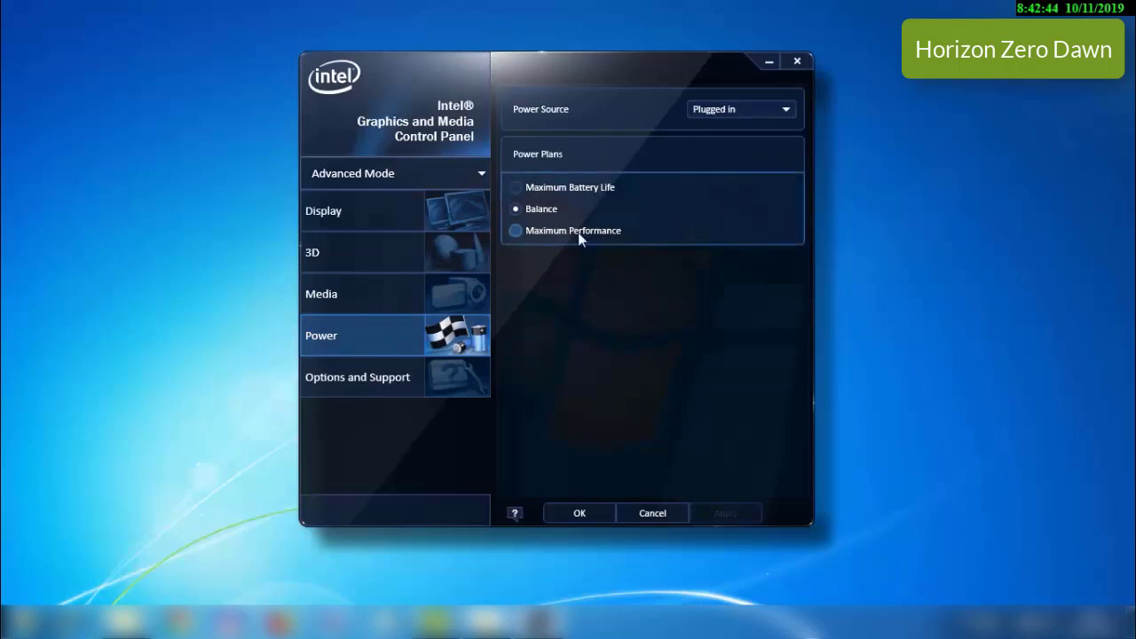
{"action": "left_click", "coordinate": [516, 231]}
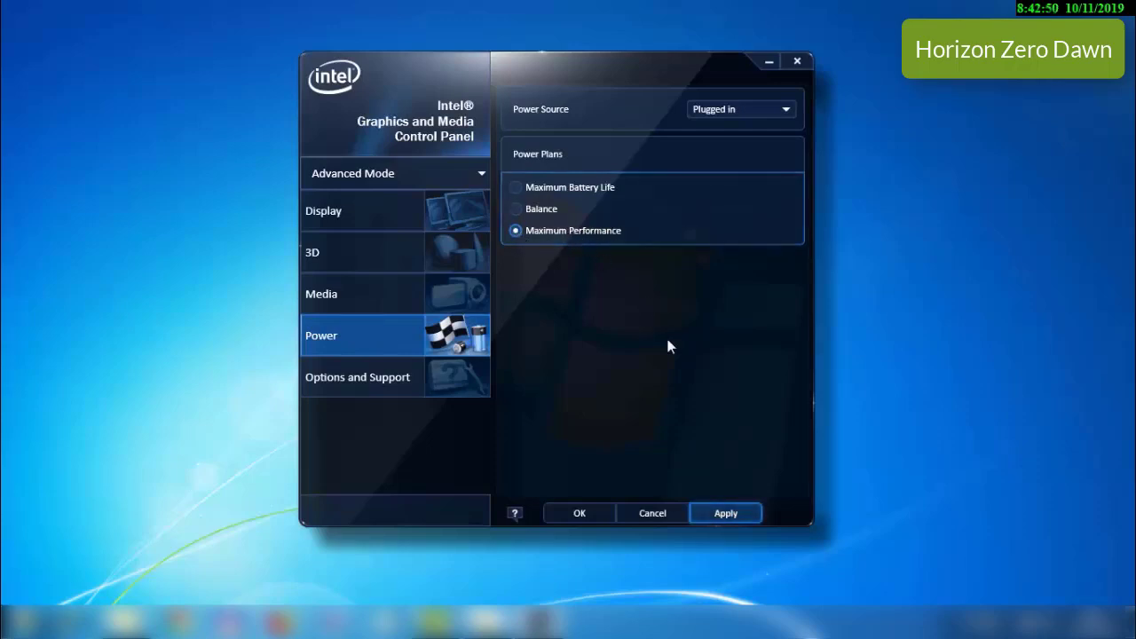
{"action": "left_click", "coordinate": [733, 516]}
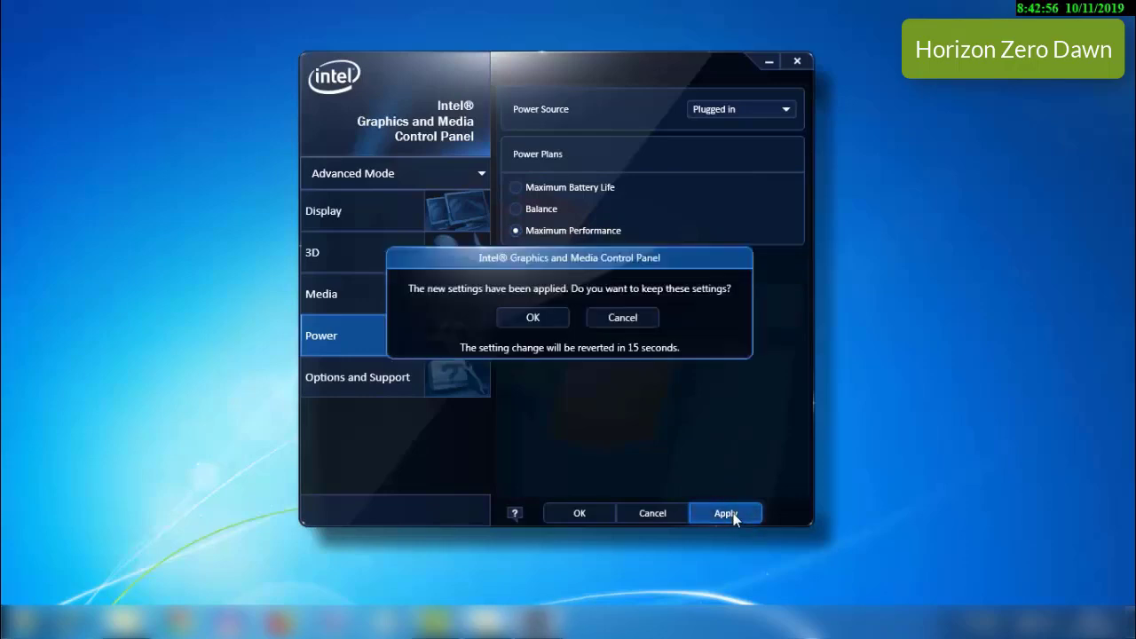
{"action": "left_click", "coordinate": [545, 324]}
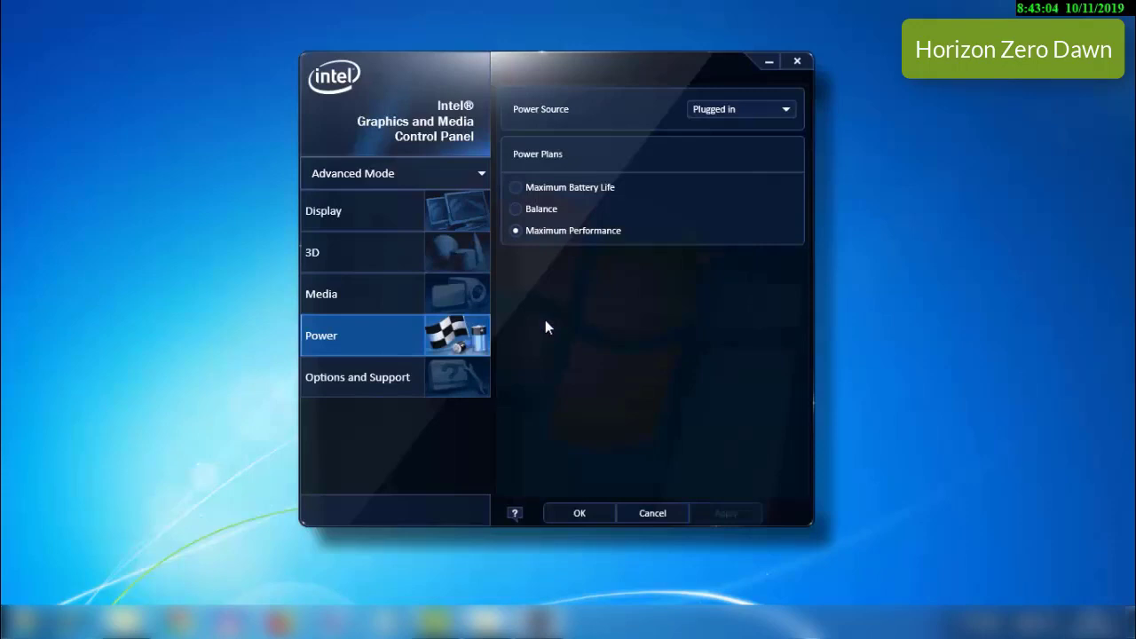
{"action": "left_click", "coordinate": [784, 112]}
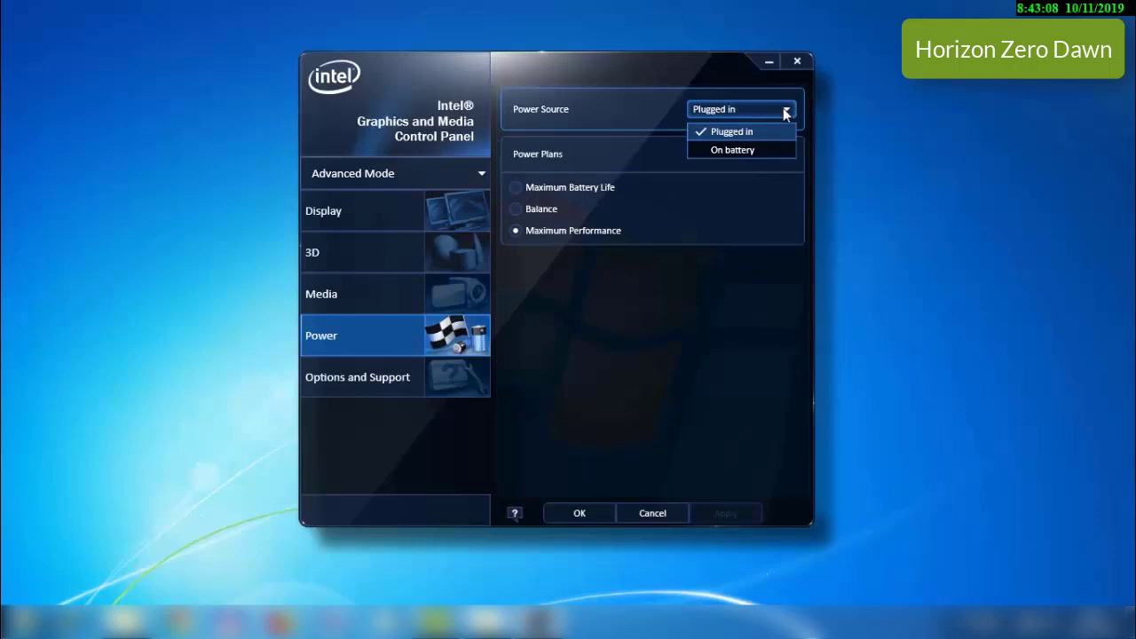
{"action": "left_click", "coordinate": [785, 111]}
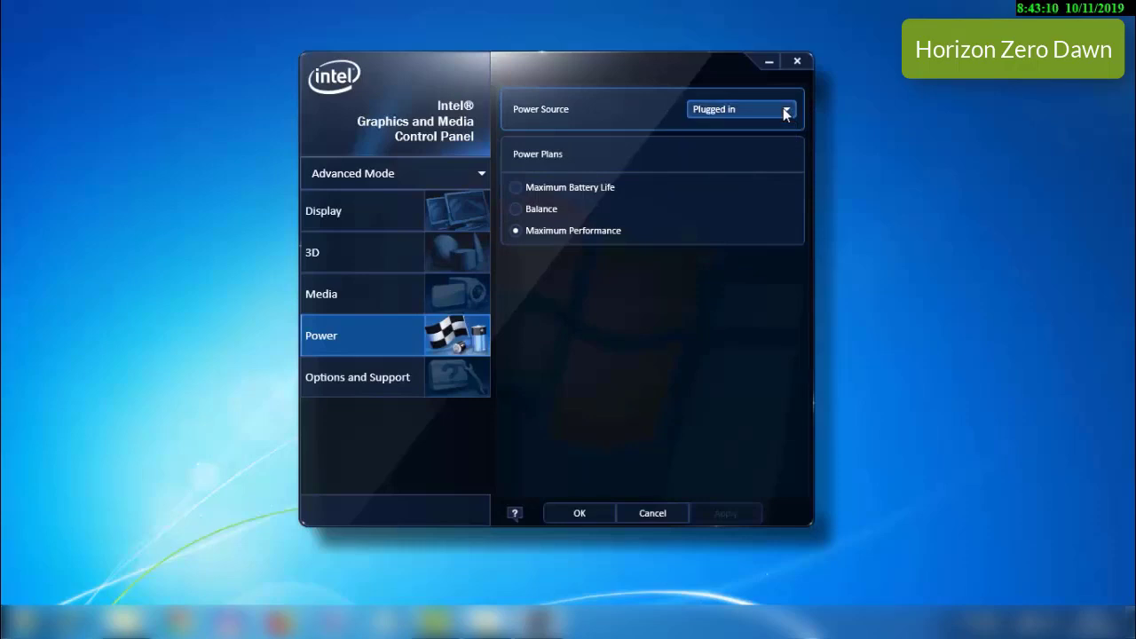
{"action": "left_click", "coordinate": [454, 248]}
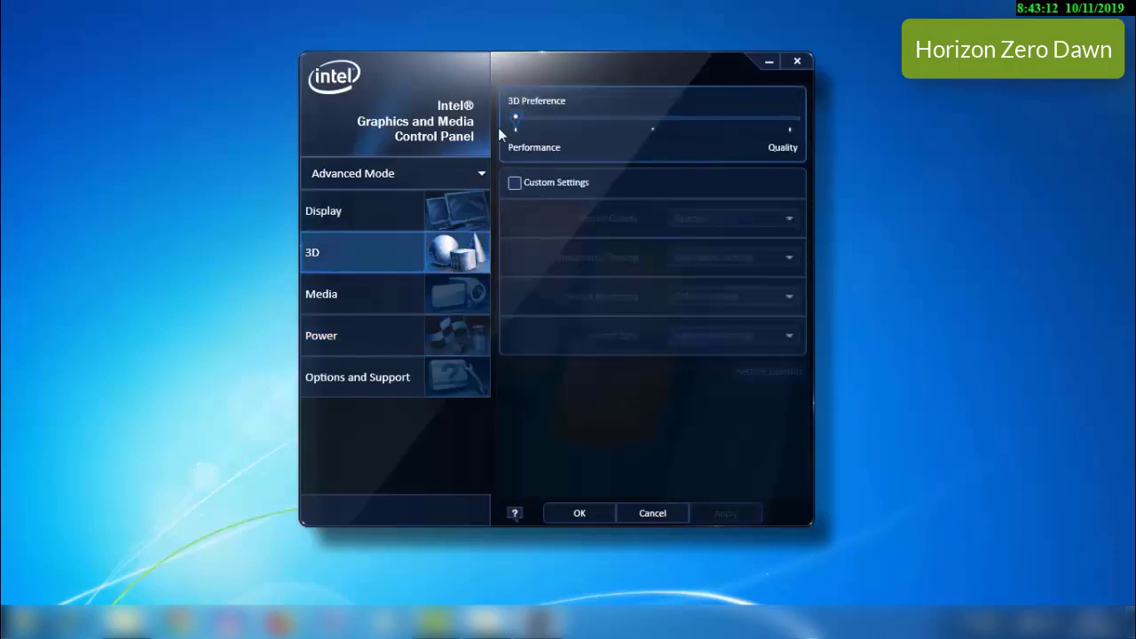
{"action": "left_click", "coordinate": [369, 332]}
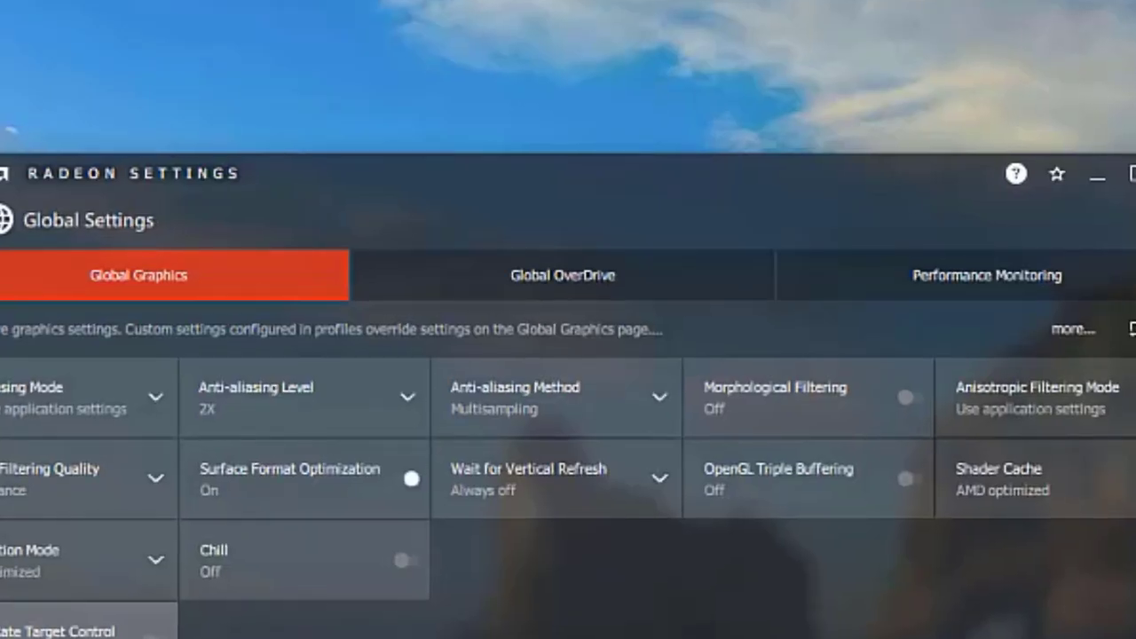
- In Radeon Settings, accept the Global OverDrive warning and adjust the GPU Clock to about 790 MHz with a 20% Power Limit
{"action": "left_click", "coordinate": [511, 275]}
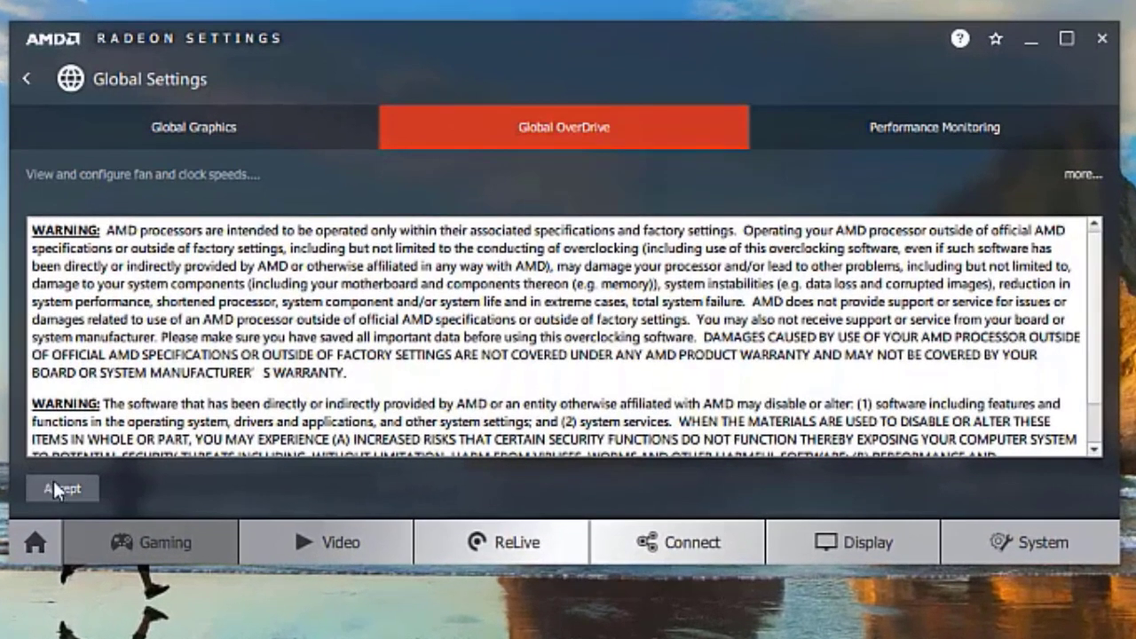
{"action": "left_click", "coordinate": [60, 489]}
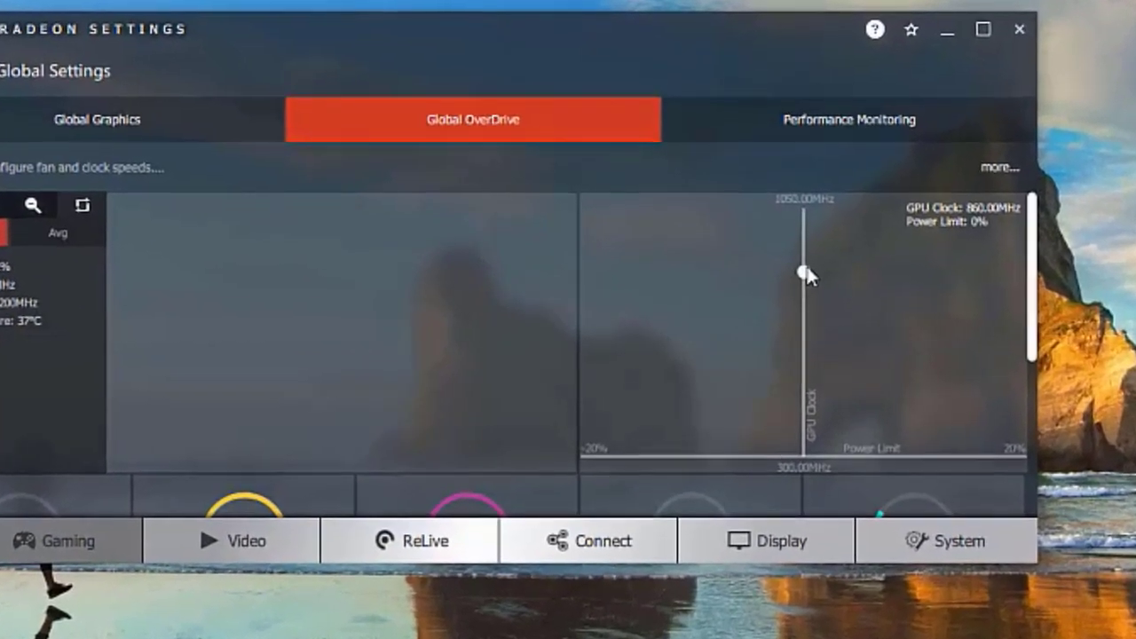
{"action": "left_click_drag", "start_coordinate": [742, 303], "coordinate": [742, 300]}
{"action": "left_click_drag", "start_coordinate": [805, 266], "coordinate": [1039, 293]}
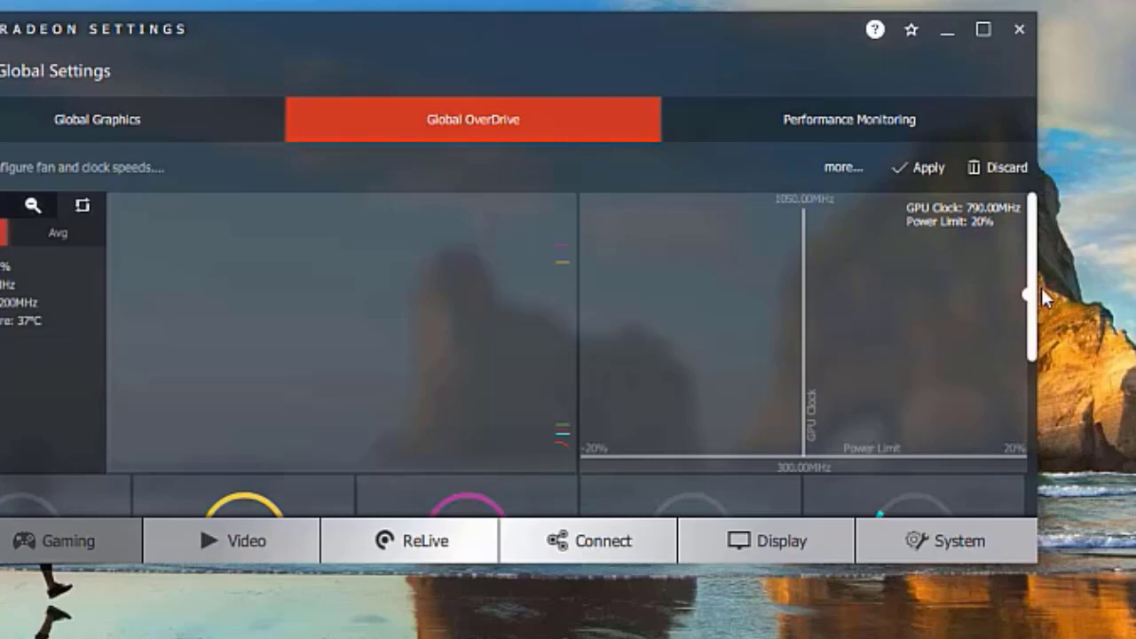